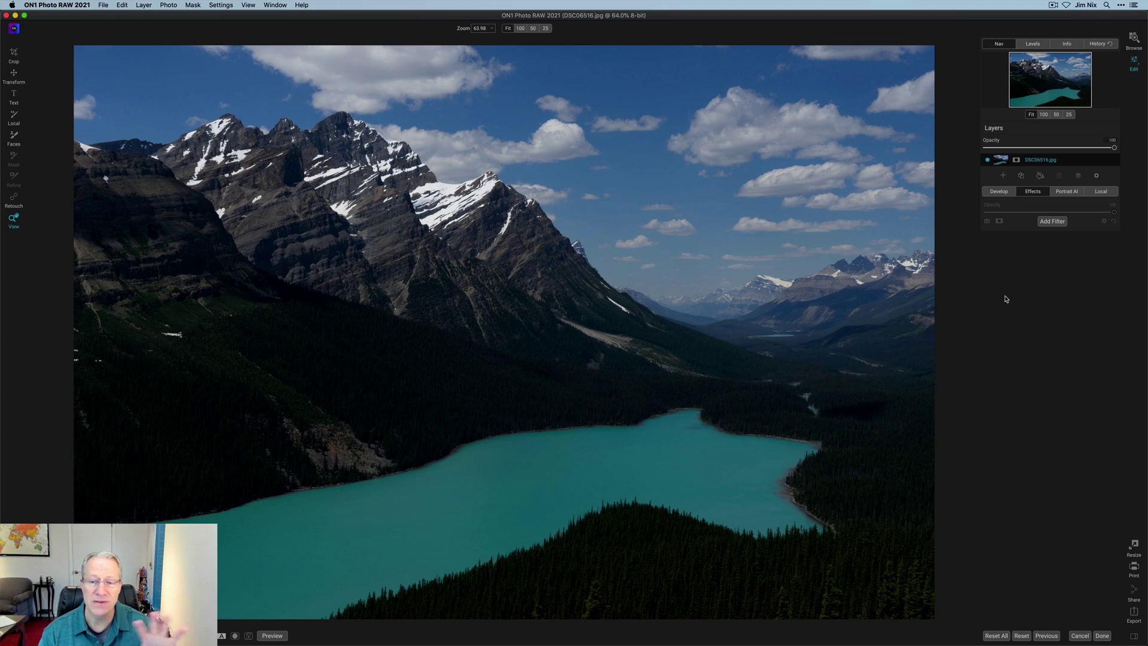
# Compare against the original, then add an HDR Look filter to the mountain lake photo
pyautogui.click(273, 637)
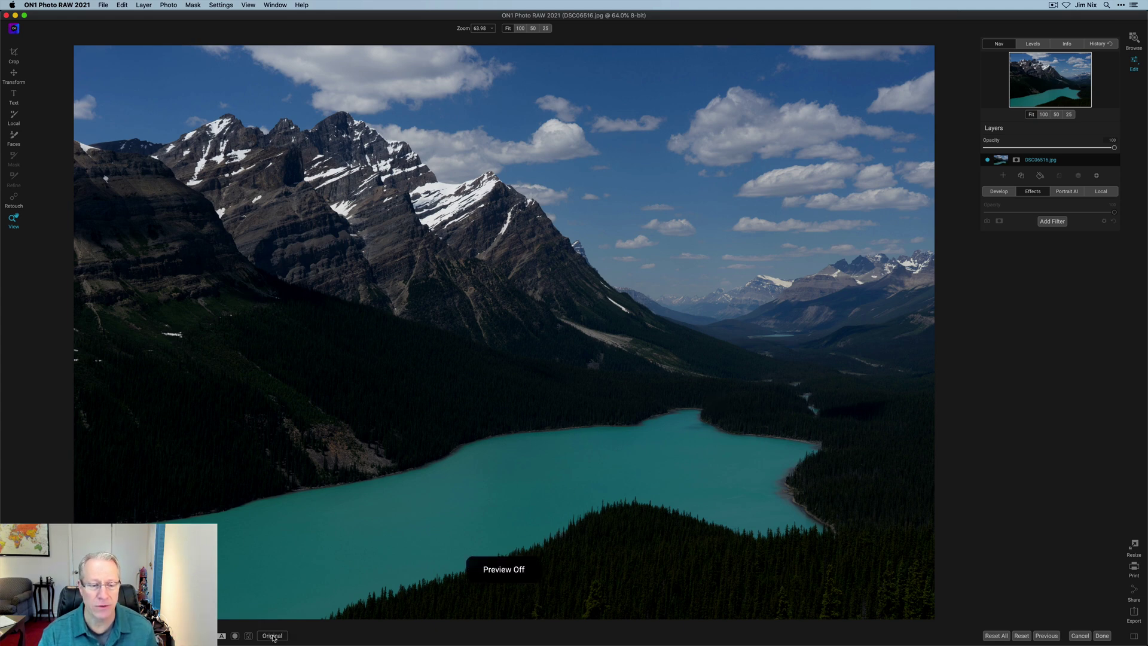
pyautogui.click(273, 636)
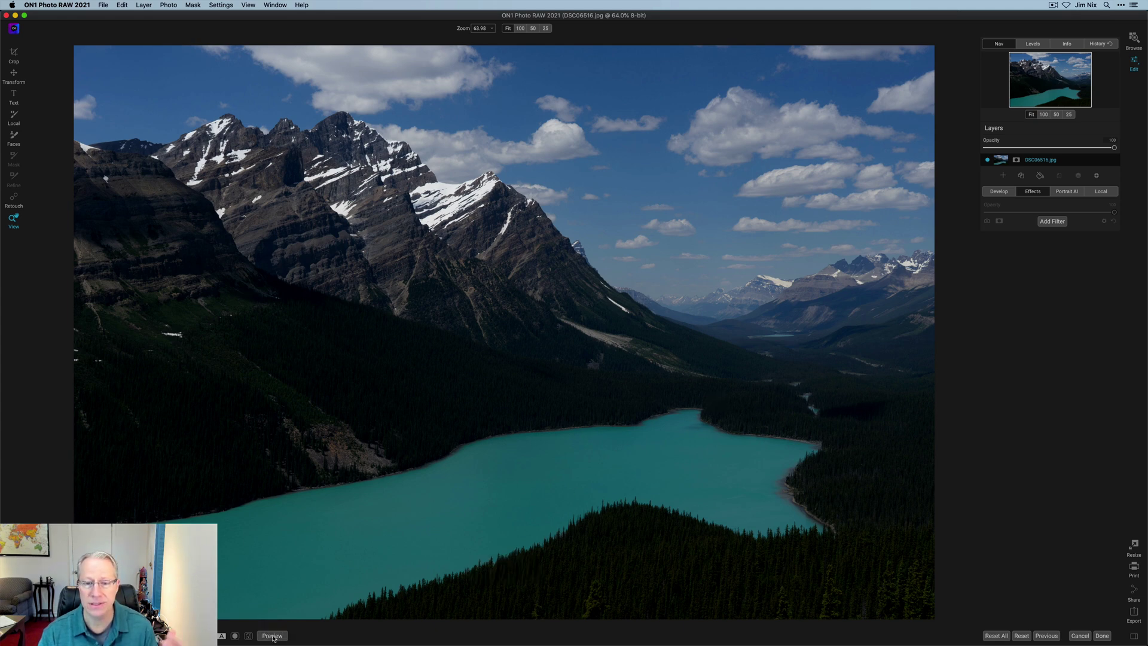
pyautogui.click(1052, 221)
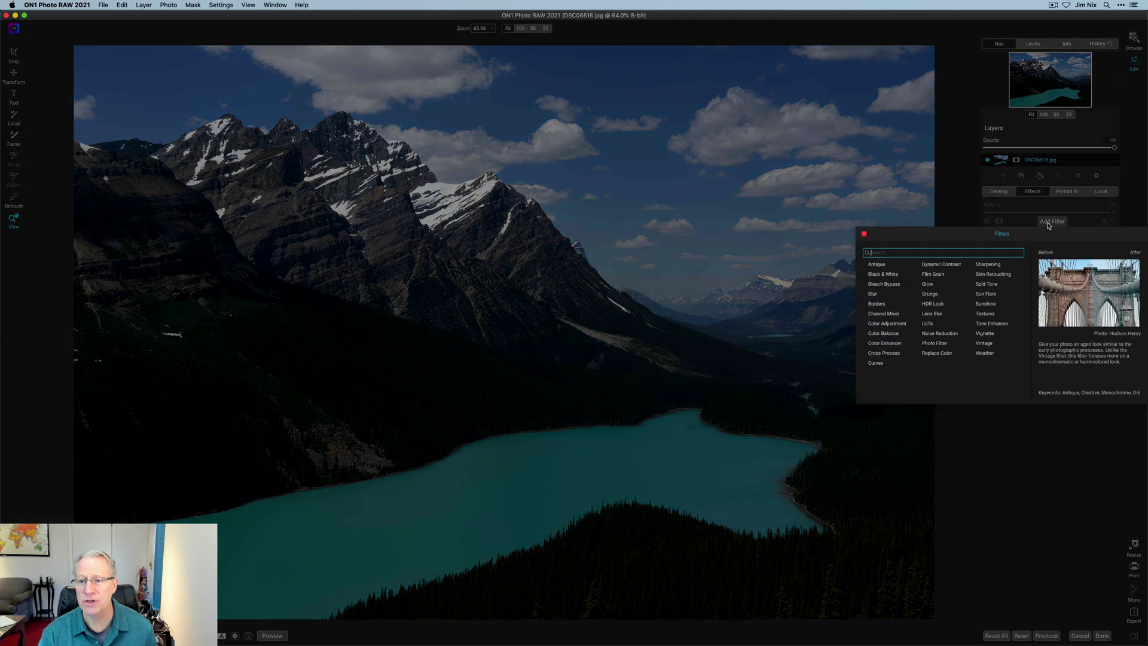
pyautogui.click(933, 304)
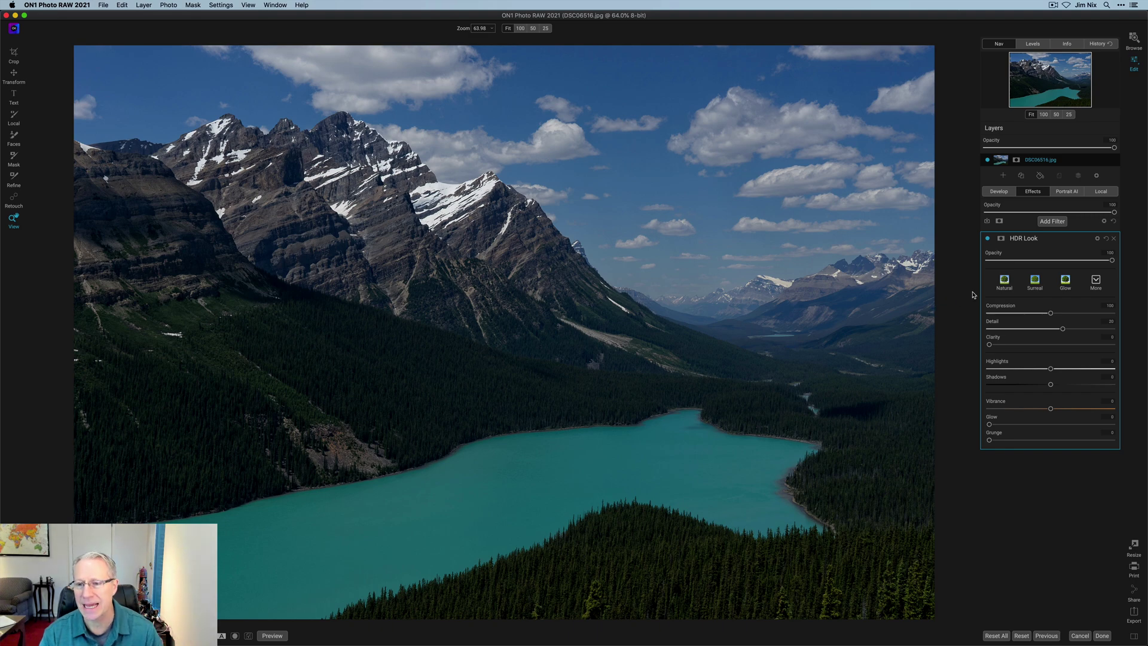
# Add an inverted all-black mask to HDR Look, keeping Paint In mode with Perfect Brush enabled
pyautogui.click(1001, 240)
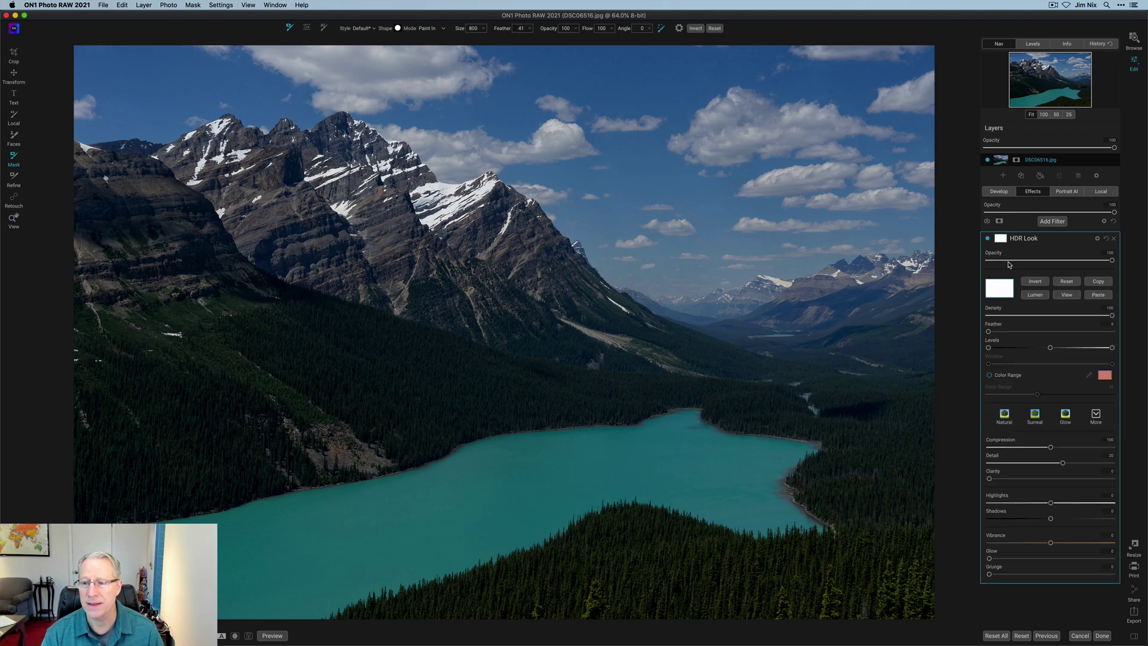
pyautogui.click(1035, 283)
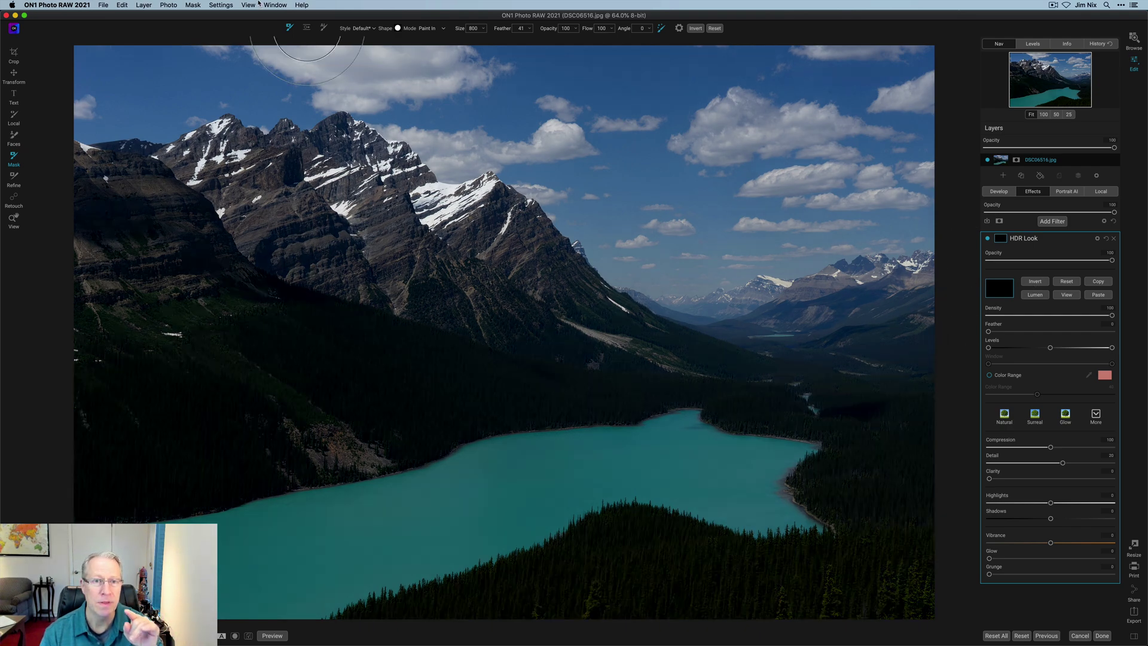
pyautogui.click(431, 29)
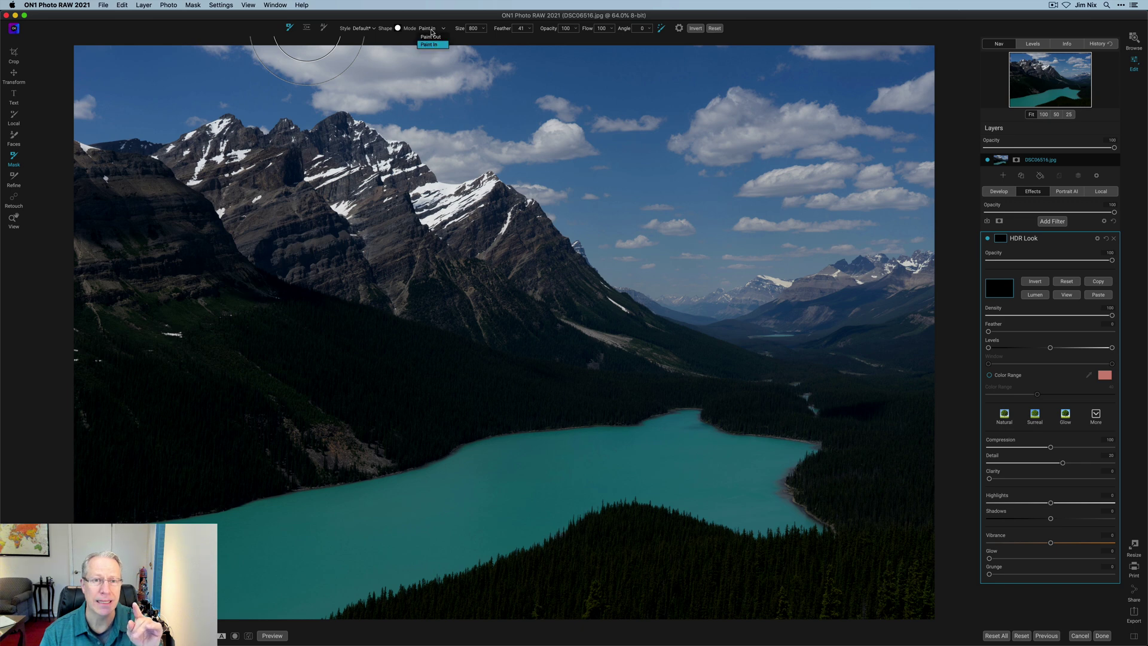
pyautogui.click(432, 45)
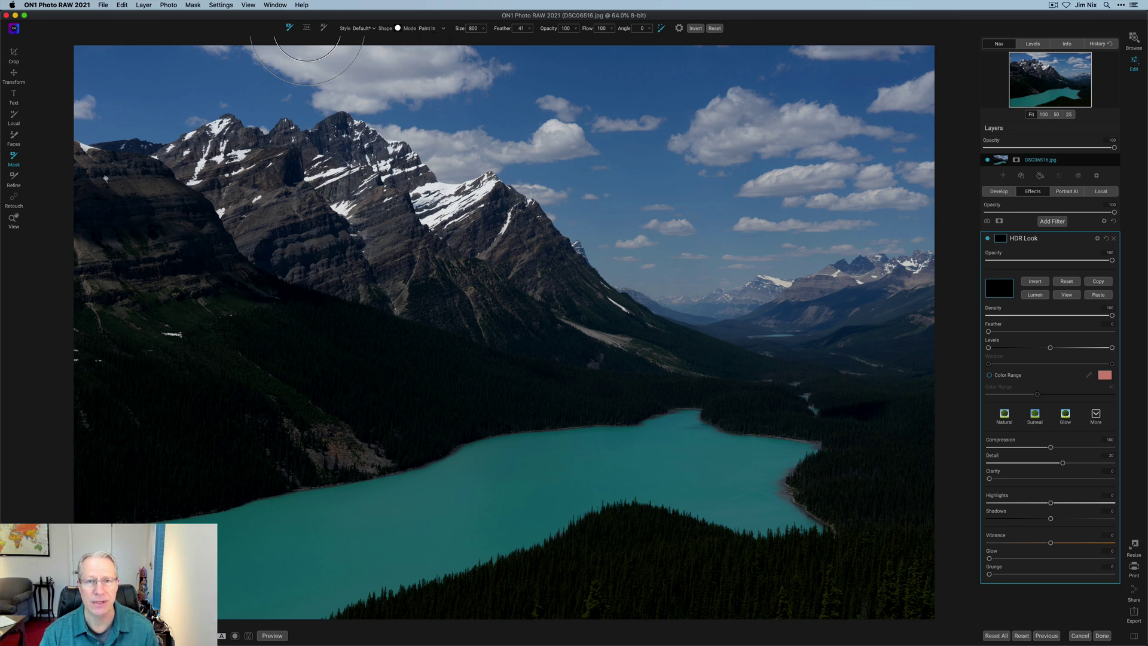
pyautogui.click(662, 29)
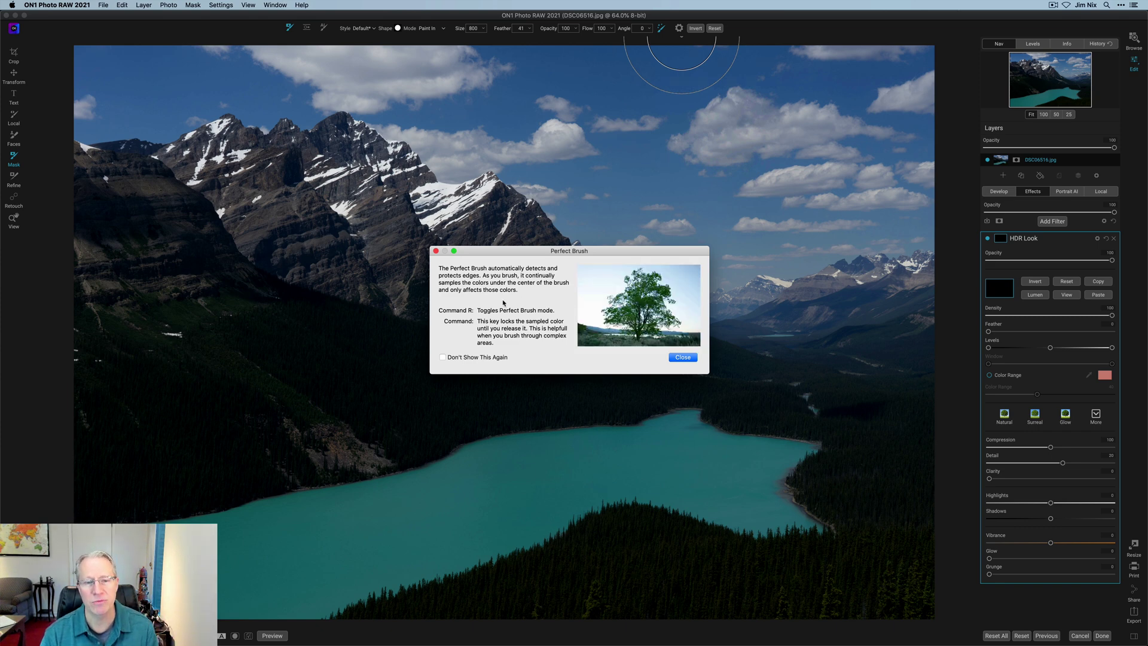
pyautogui.click(679, 359)
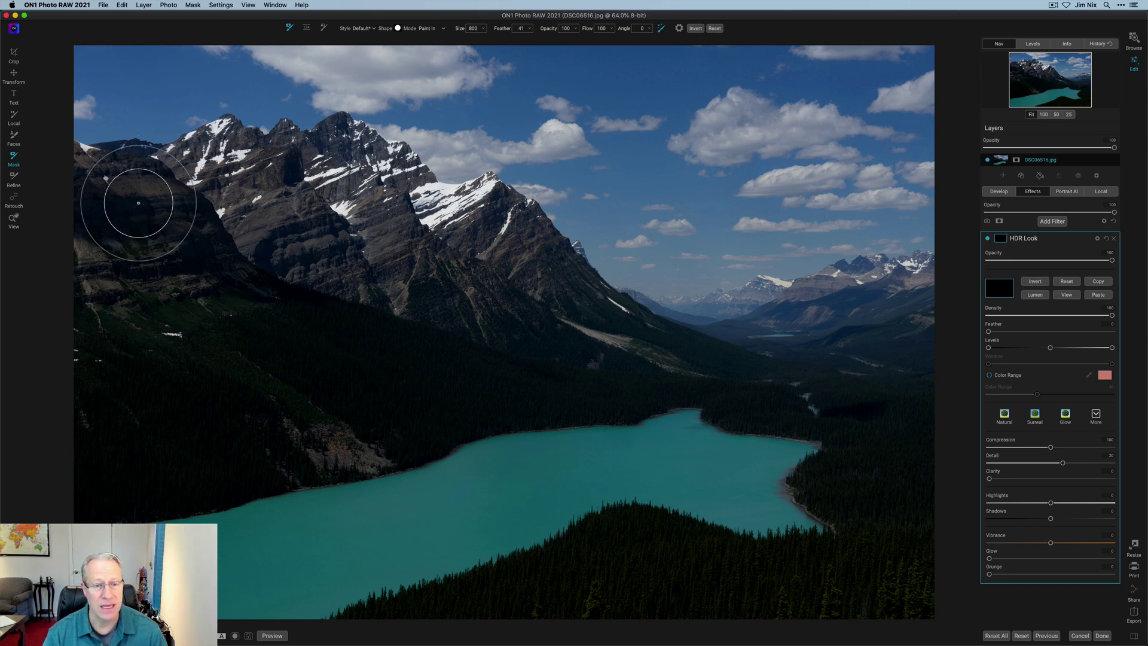
# Brush the HDR Look effect across the mountains and forested slopes with Perfect Brush
pyautogui.moveTo(94, 186)
pyautogui.mouseDown()
pyautogui.moveTo(178, 186)
pyautogui.moveTo(81, 172)
pyautogui.moveTo(221, 186)
pyautogui.moveTo(230, 155)
pyautogui.moveTo(387, 152)
pyautogui.moveTo(371, 182)
pyautogui.moveTo(563, 237)
pyautogui.moveTo(584, 277)
pyautogui.moveTo(204, 302)
pyautogui.moveTo(364, 259)
pyautogui.moveTo(111, 300)
pyautogui.moveTo(86, 374)
pyautogui.moveTo(232, 417)
pyautogui.moveTo(4, 478)
pyautogui.moveTo(411, 431)
pyautogui.moveTo(385, 388)
pyautogui.moveTo(459, 358)
pyautogui.moveTo(313, 354)
pyautogui.moveTo(662, 366)
pyautogui.moveTo(654, 367)
pyautogui.moveTo(837, 327)
pyautogui.moveTo(911, 288)
pyautogui.moveTo(789, 315)
pyautogui.moveTo(917, 364)
pyautogui.moveTo(697, 369)
pyautogui.moveTo(878, 390)
pyautogui.moveTo(852, 470)
pyautogui.moveTo(863, 479)
pyautogui.moveTo(805, 483)
pyautogui.moveTo(860, 504)
pyautogui.moveTo(899, 539)
pyautogui.moveTo(871, 566)
pyautogui.moveTo(944, 521)
pyautogui.moveTo(955, 562)
pyautogui.moveTo(825, 620)
pyautogui.moveTo(888, 584)
pyautogui.moveTo(679, 575)
pyautogui.moveTo(676, 537)
pyautogui.moveTo(601, 560)
pyautogui.moveTo(664, 587)
pyautogui.moveTo(390, 637)
pyautogui.moveTo(674, 566)
pyautogui.moveTo(658, 550)
pyautogui.moveTo(707, 546)
pyautogui.mouseUp()
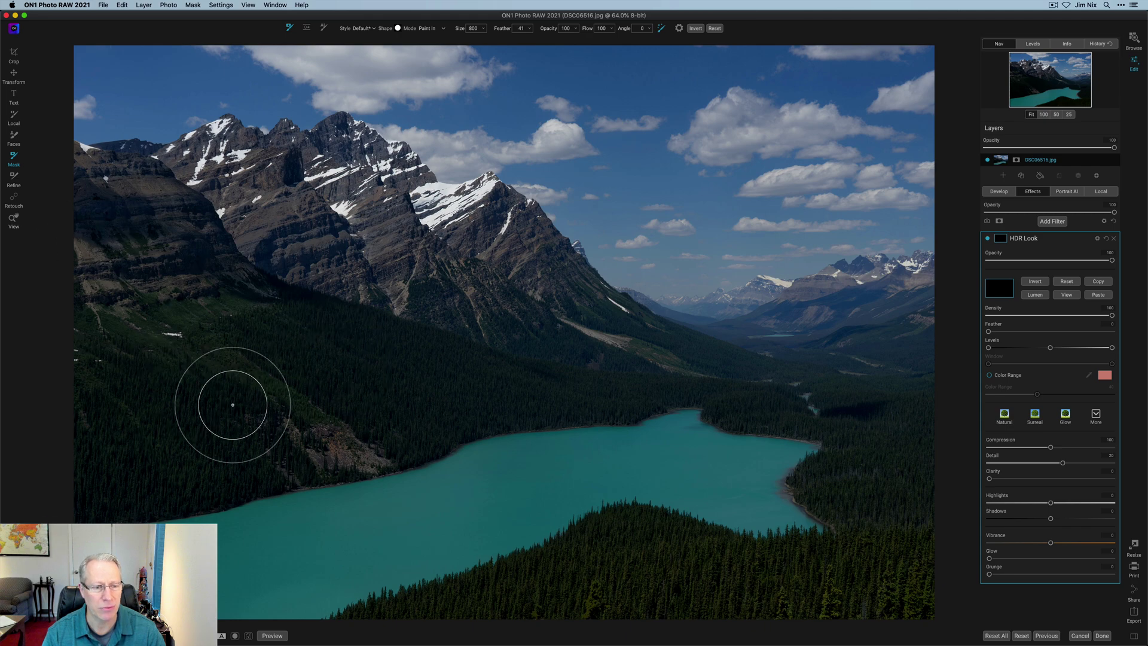
# In mask view, with Paint Out at size 350, remove the bottom blob and cloud patches
pyautogui.click(1067, 295)
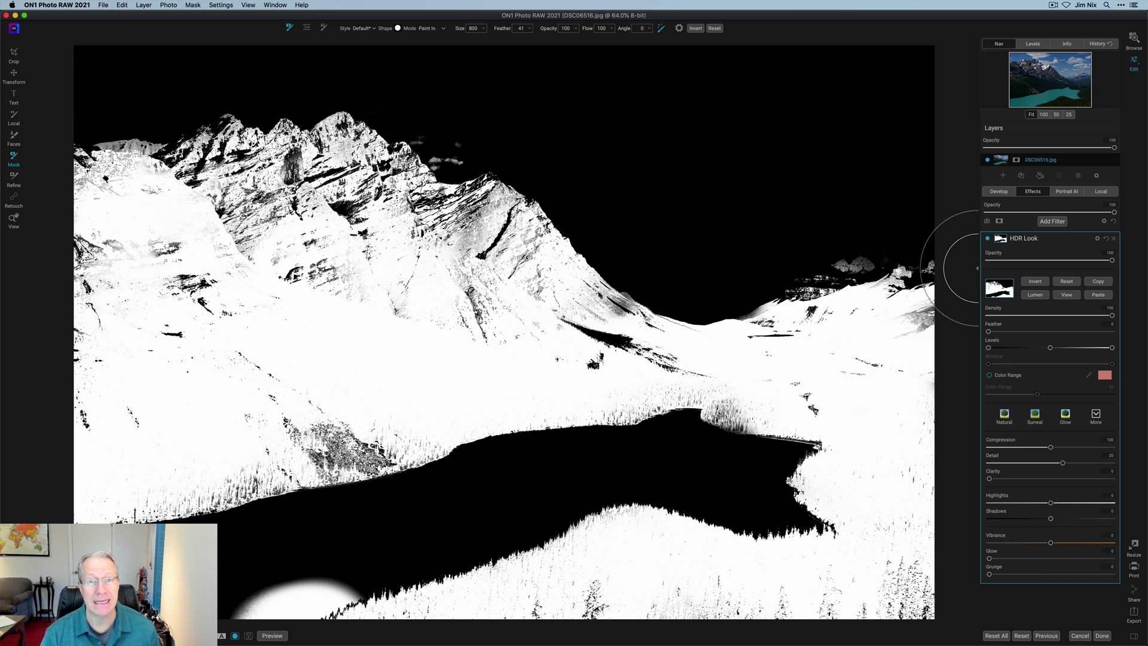
pyautogui.click(428, 33)
pyautogui.click(430, 46)
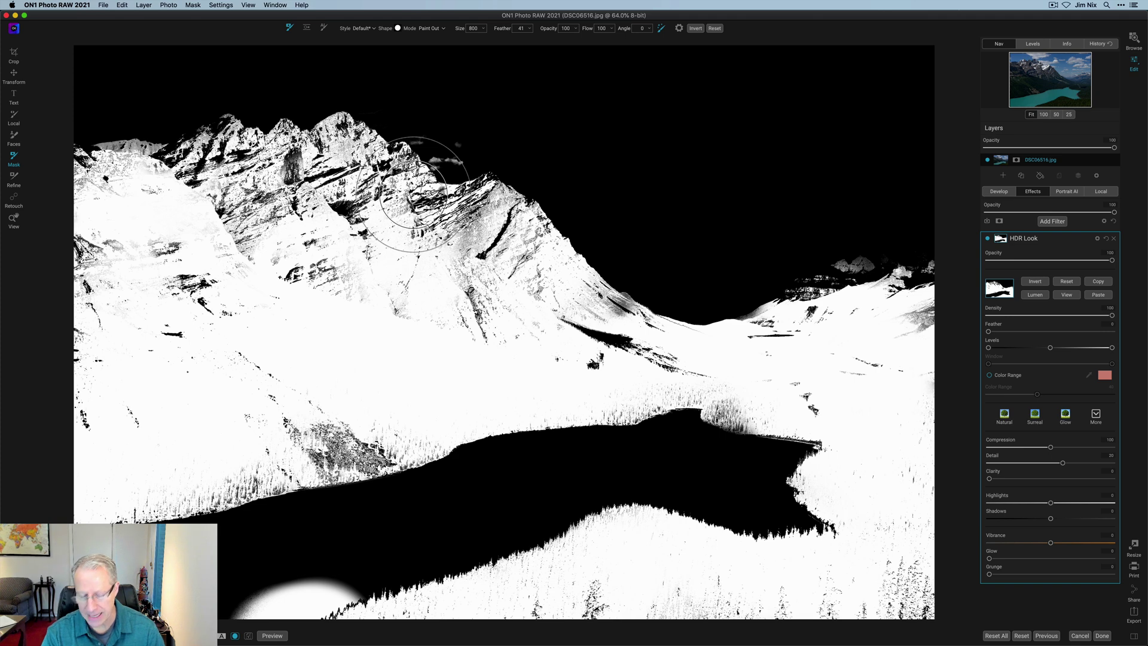
pyautogui.press('[')
pyautogui.press('[')
pyautogui.press('[')
pyautogui.press('[')
pyautogui.press('[')
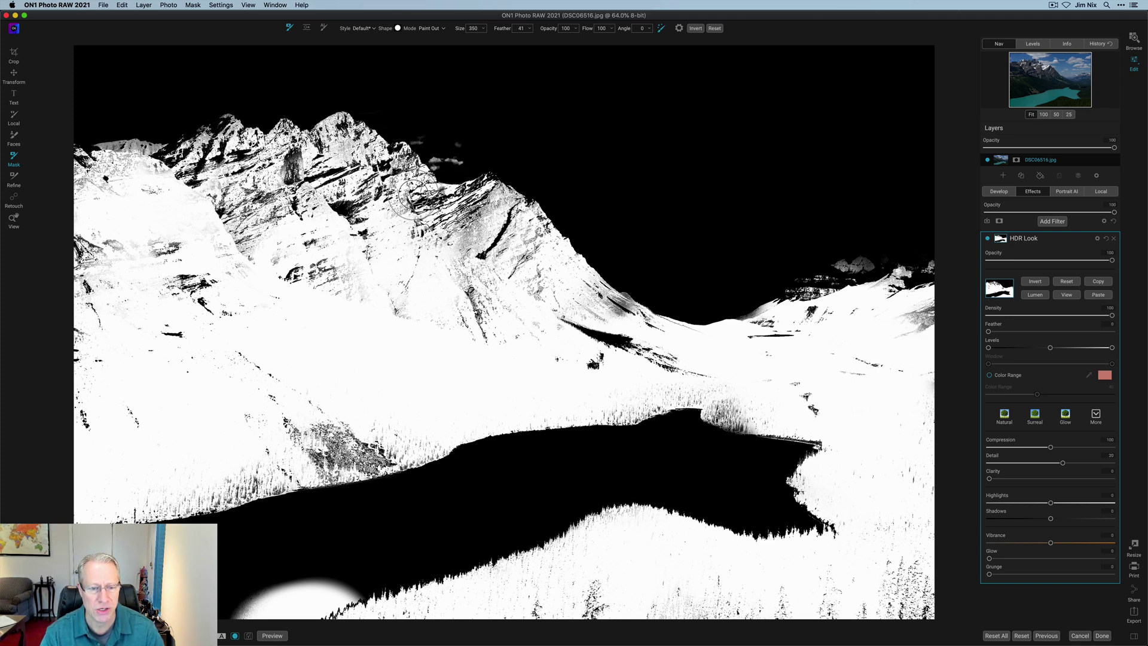
pyautogui.moveTo(339, 609)
pyautogui.mouseDown()
pyautogui.moveTo(402, 569)
pyautogui.moveTo(249, 605)
pyautogui.moveTo(288, 602)
pyautogui.mouseUp()
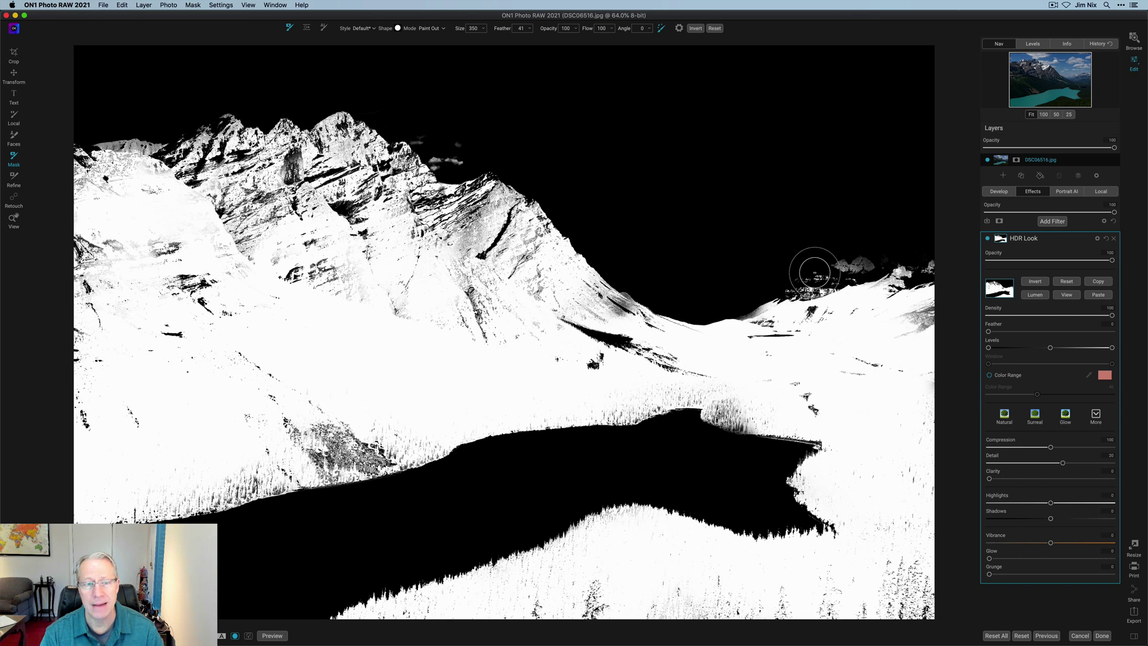
pyautogui.moveTo(456, 136); pyautogui.dragTo(420, 126)
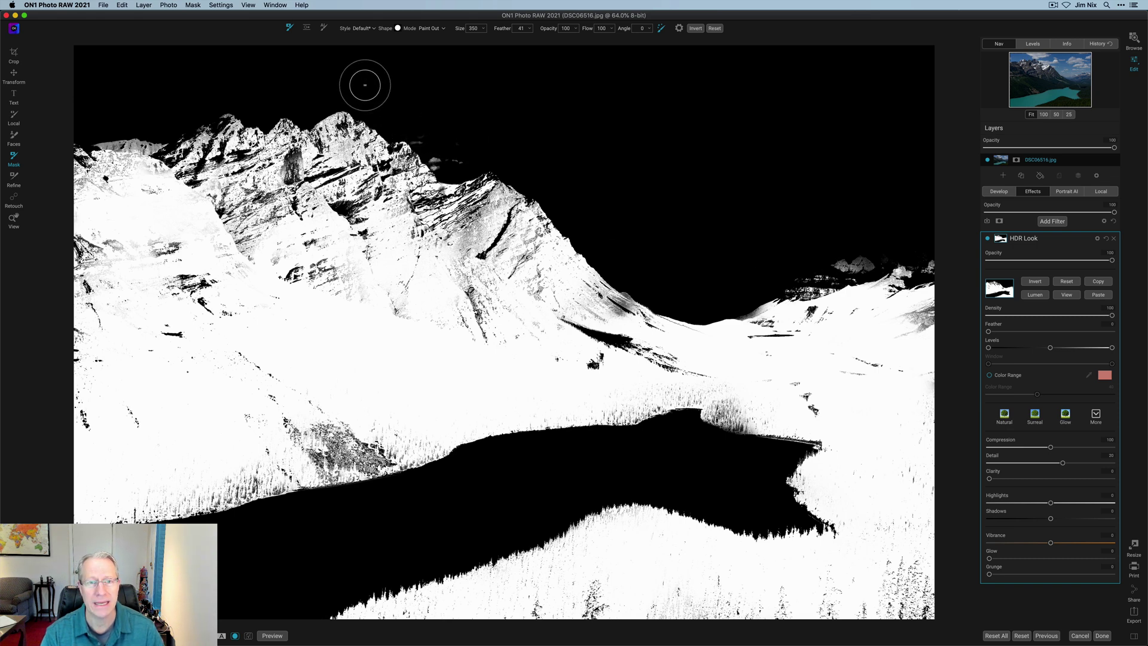
# Paint the peak streaks, lower-left treeline and left slope into the mask
pyautogui.click(425, 28)
pyautogui.click(421, 38)
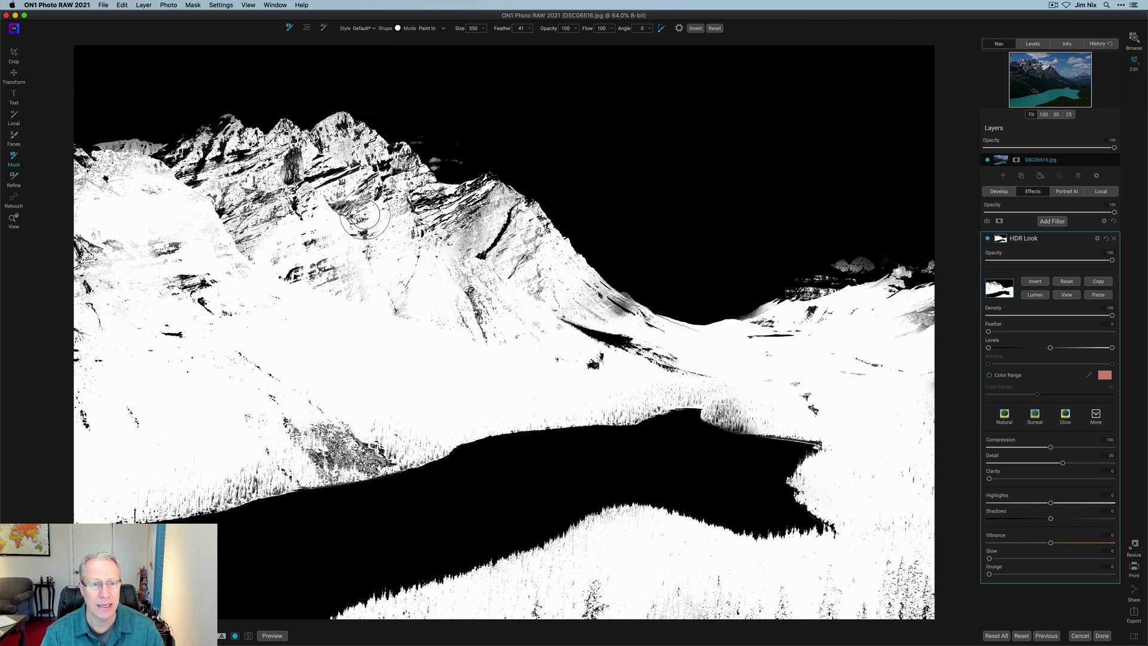
pyautogui.moveTo(321, 186)
pyautogui.mouseDown()
pyautogui.moveTo(341, 173)
pyautogui.moveTo(416, 212)
pyautogui.moveTo(556, 301)
pyautogui.moveTo(608, 355)
pyautogui.moveTo(620, 355)
pyautogui.moveTo(582, 319)
pyautogui.moveTo(654, 313)
pyautogui.mouseUp()
pyautogui.moveTo(321, 418)
pyautogui.mouseDown()
pyautogui.moveTo(359, 443)
pyautogui.moveTo(329, 457)
pyautogui.moveTo(371, 456)
pyautogui.mouseUp()
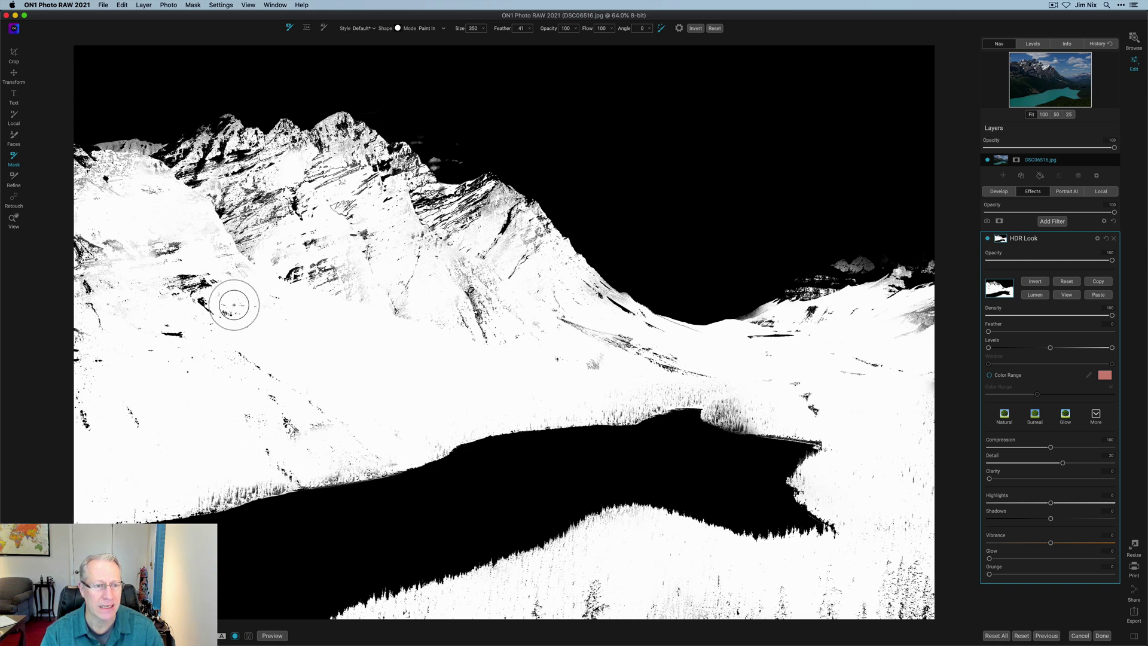
pyautogui.moveTo(199, 267)
pyautogui.mouseDown()
pyautogui.moveTo(149, 185)
pyautogui.moveTo(159, 120)
pyautogui.mouseUp()
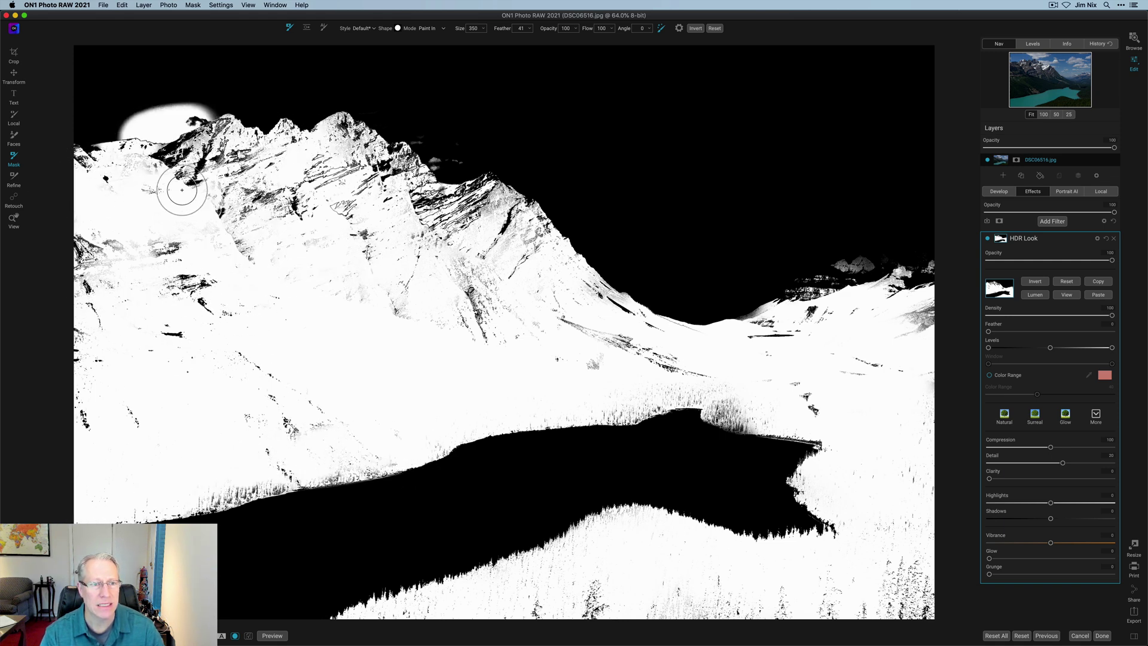
# Erase the stray white blob from the sky, then return the brush to Paint In
pyautogui.click(428, 29)
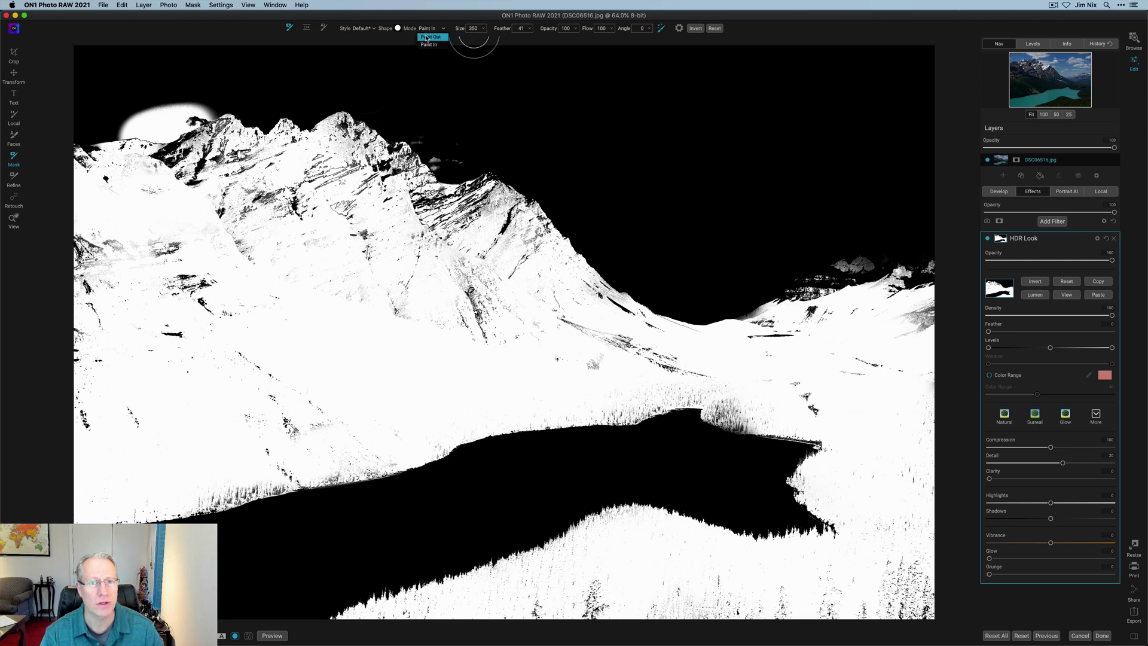
pyautogui.click(431, 42)
pyautogui.moveTo(138, 115)
pyautogui.mouseDown()
pyautogui.moveTo(220, 99)
pyautogui.moveTo(111, 128)
pyautogui.moveTo(91, 120)
pyautogui.moveTo(161, 118)
pyautogui.mouseUp()
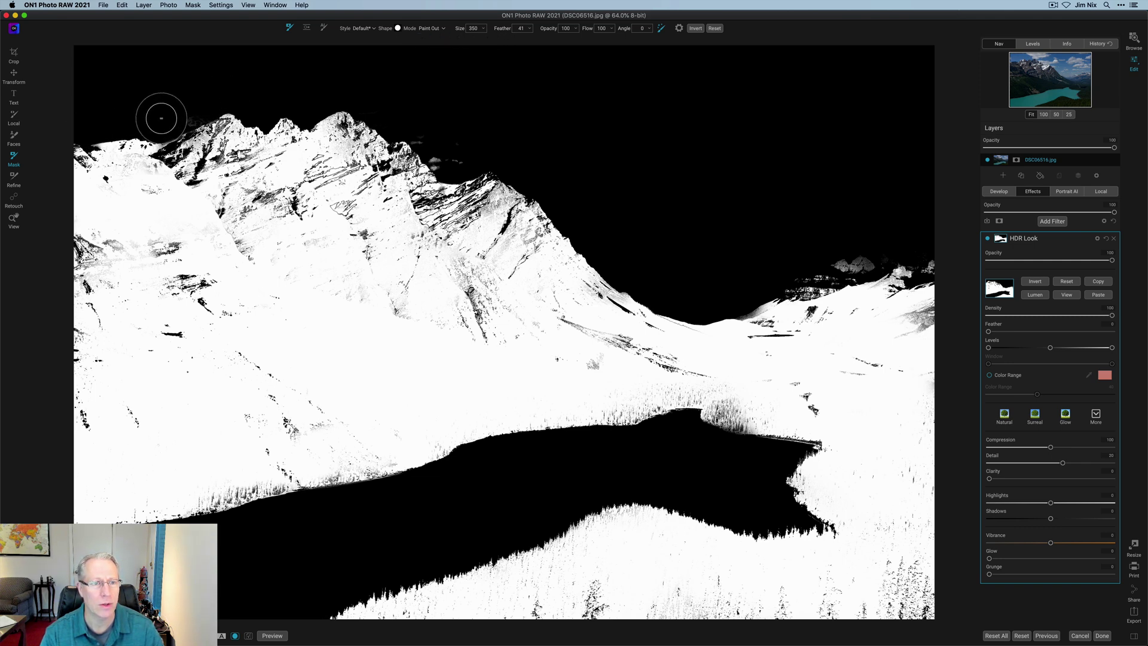
pyautogui.click(427, 28)
pyautogui.click(431, 35)
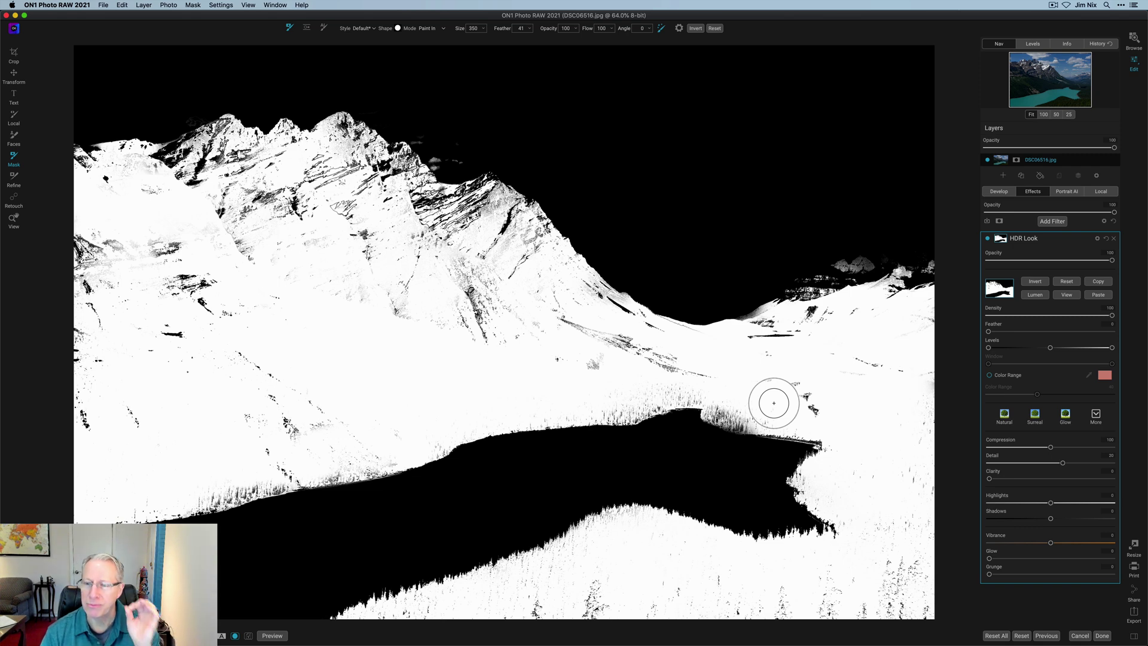
# Leave the mask view and toggle HDR Look off and on to compare
pyautogui.click(1067, 295)
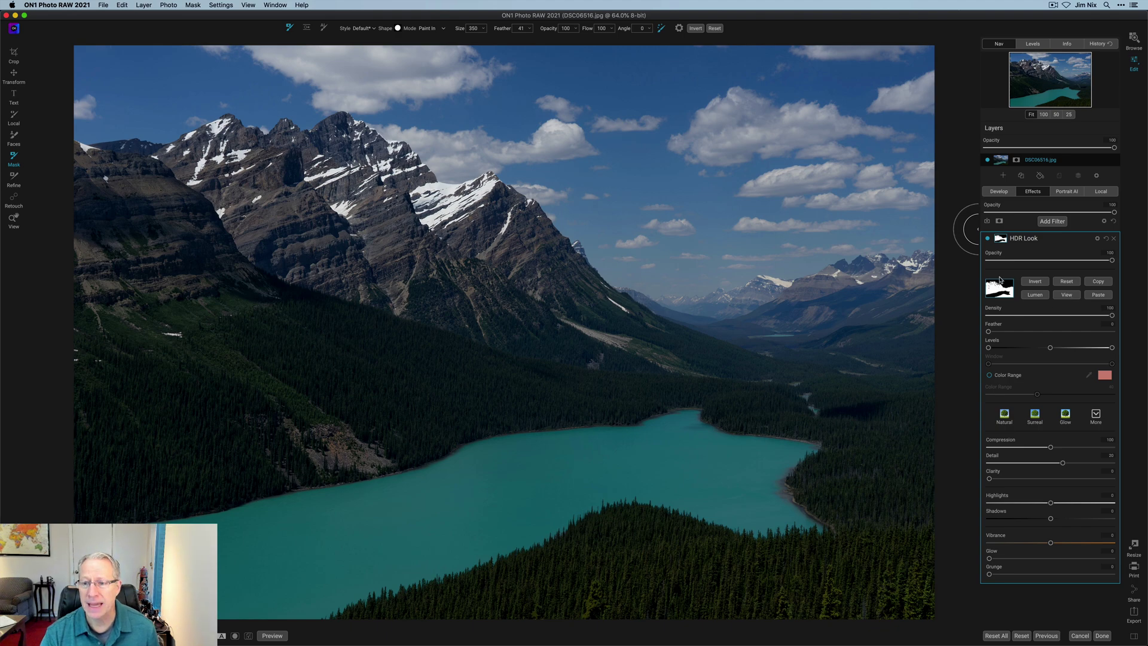
pyautogui.click(988, 239)
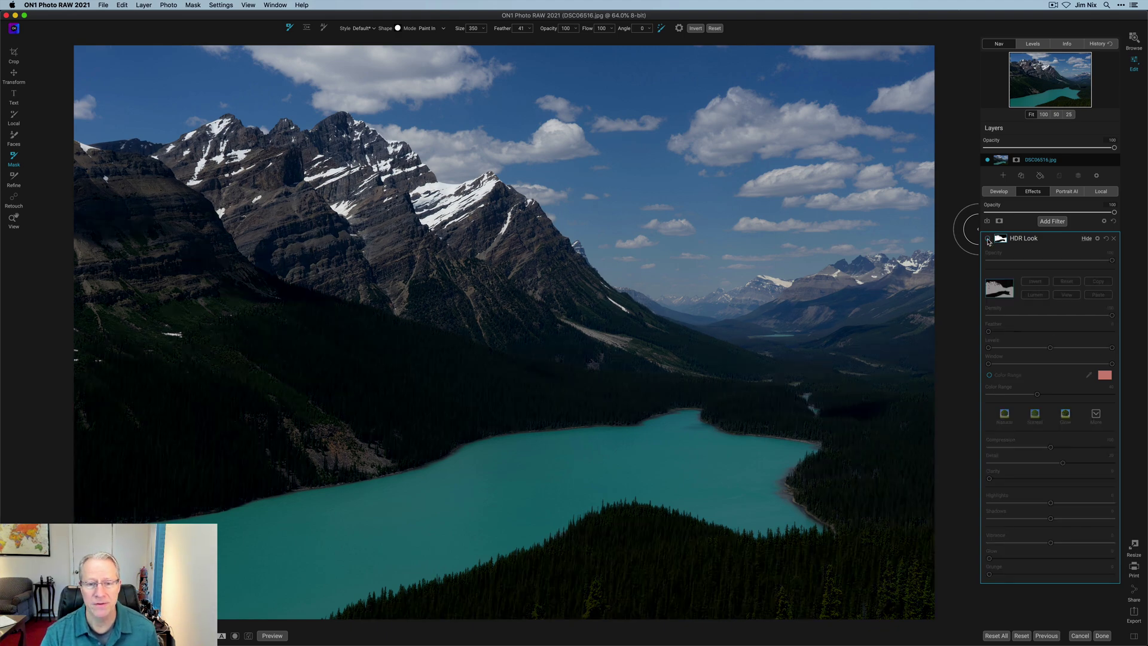
pyautogui.click(988, 239)
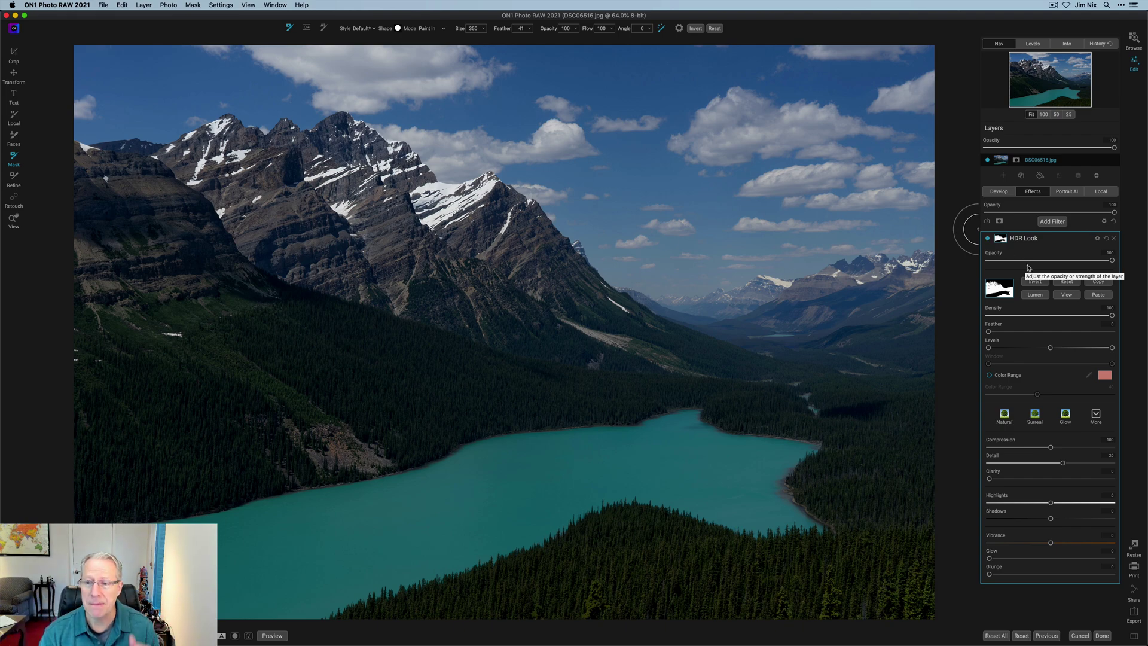
pyautogui.click(1056, 223)
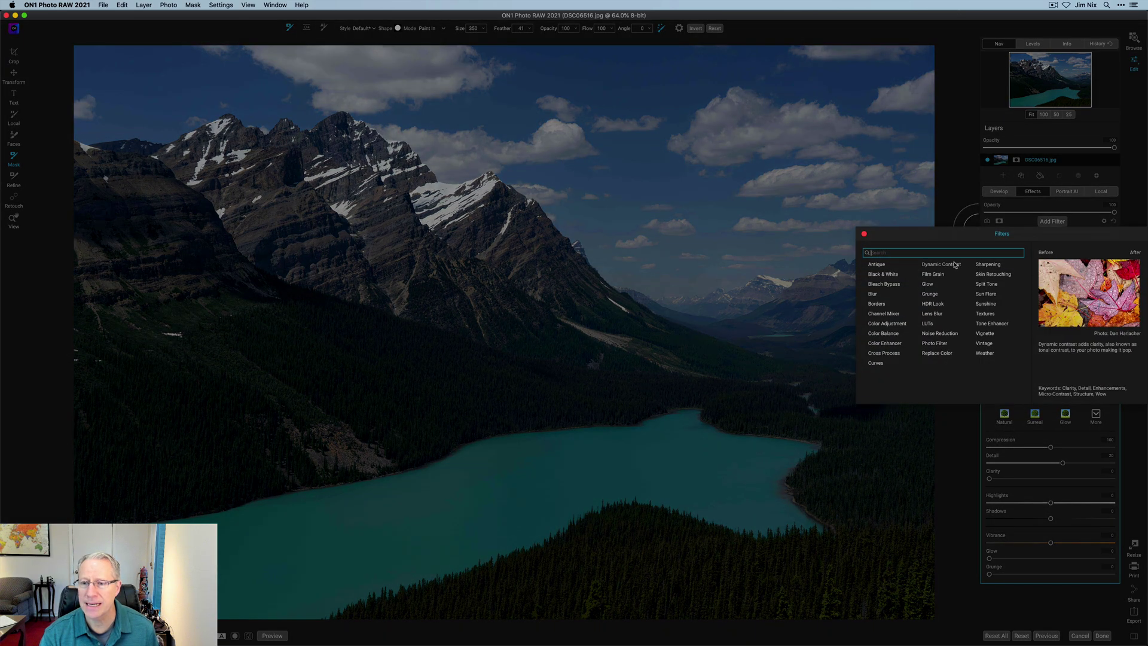
pyautogui.click(955, 264)
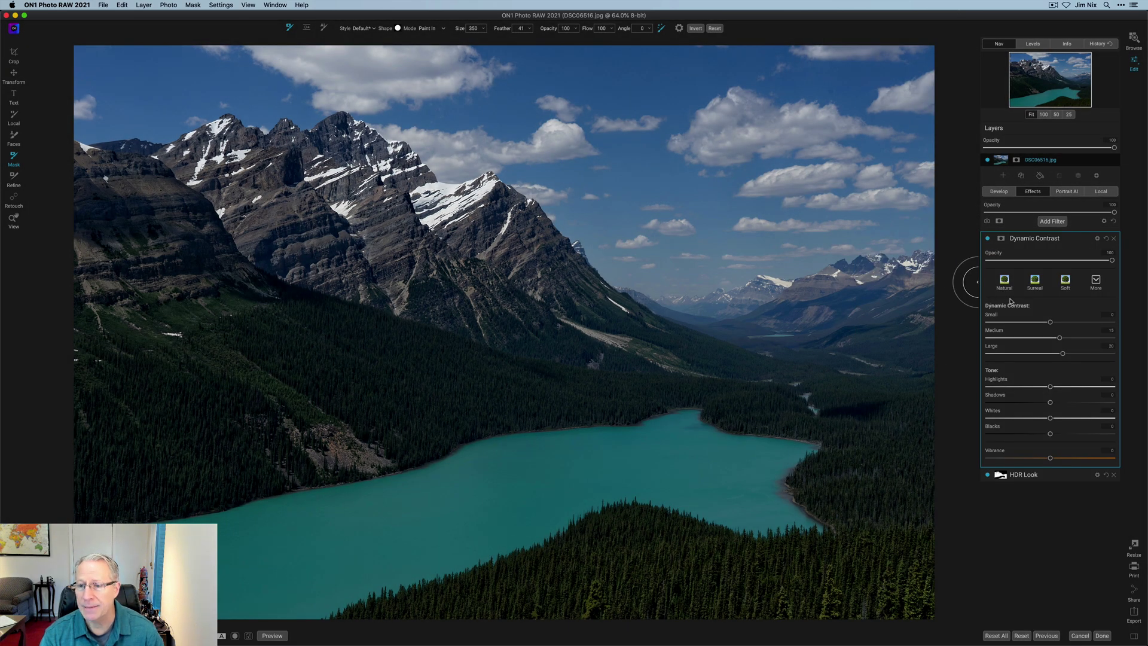
pyautogui.click(1001, 239)
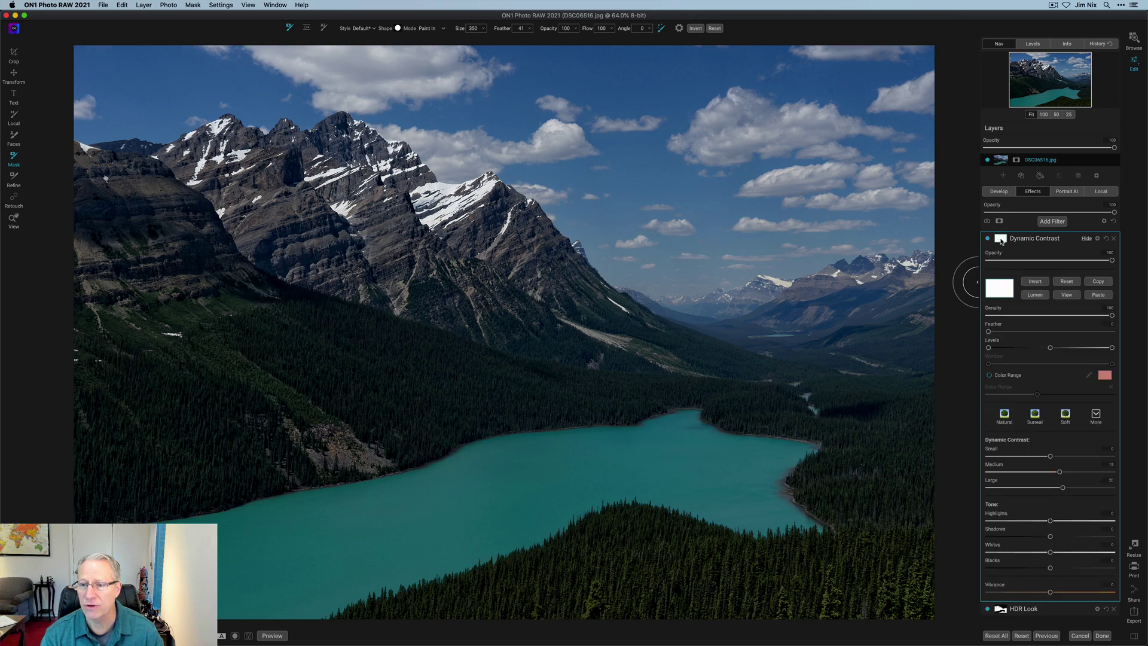
pyautogui.click(1099, 295)
pyautogui.click(1068, 295)
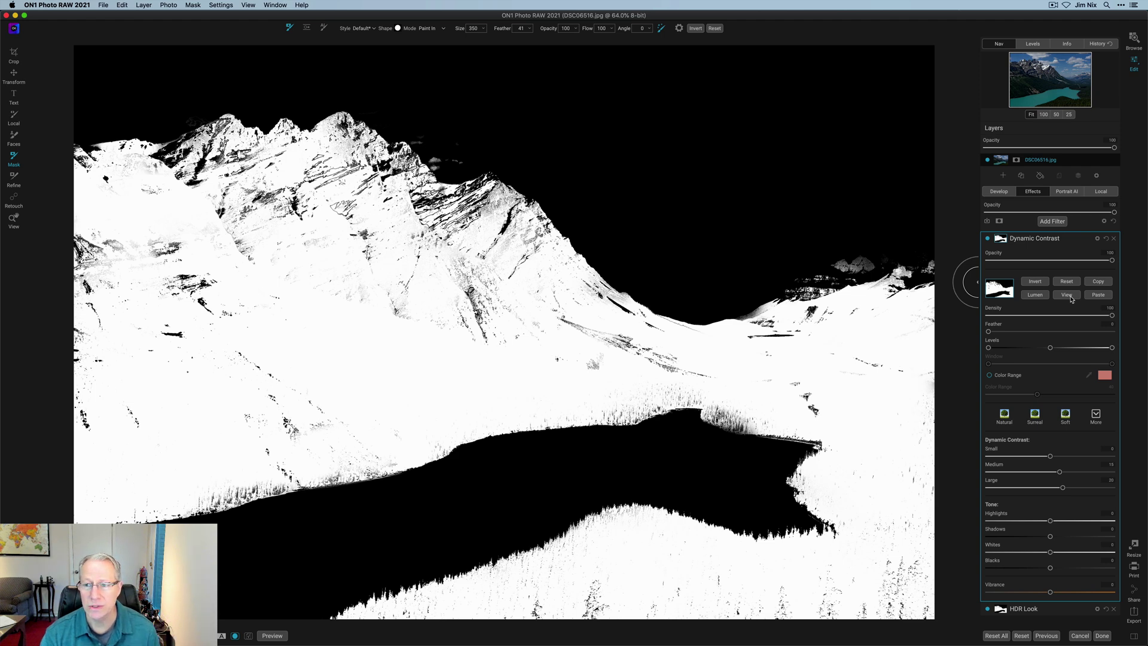
pyautogui.click(990, 239)
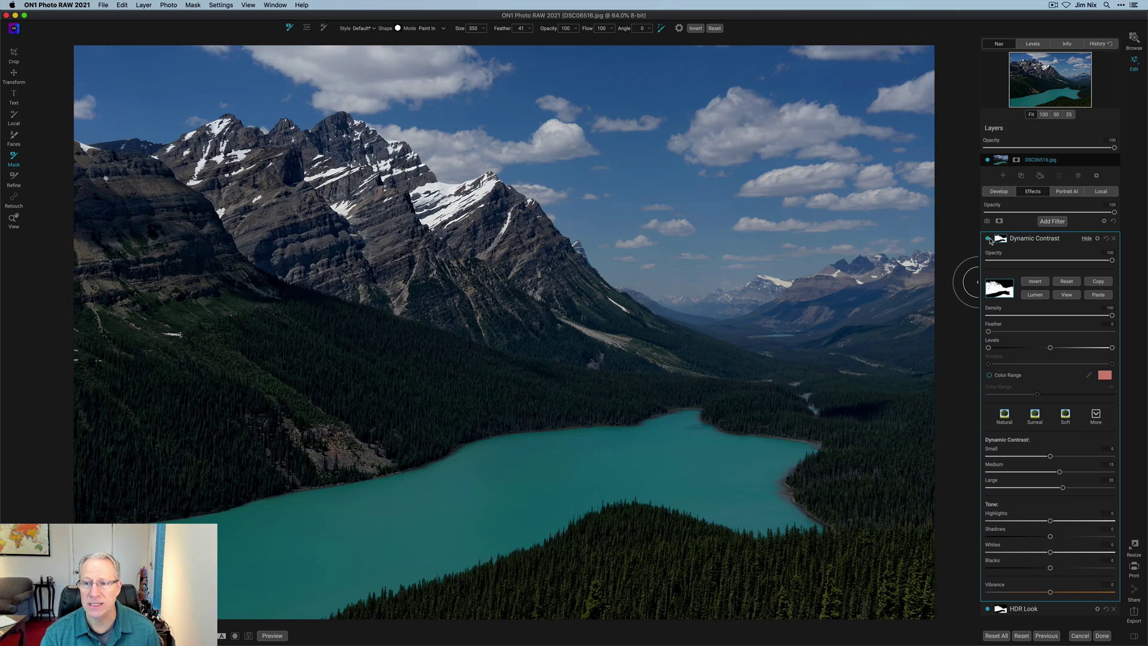
pyautogui.click(990, 240)
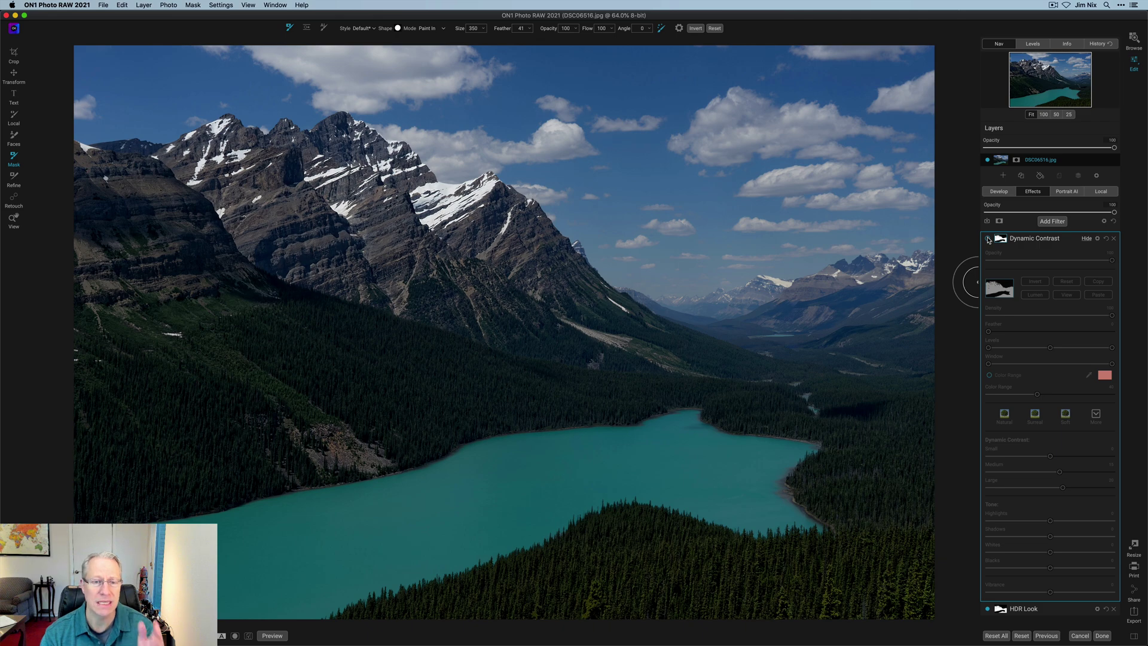
pyautogui.click(988, 240)
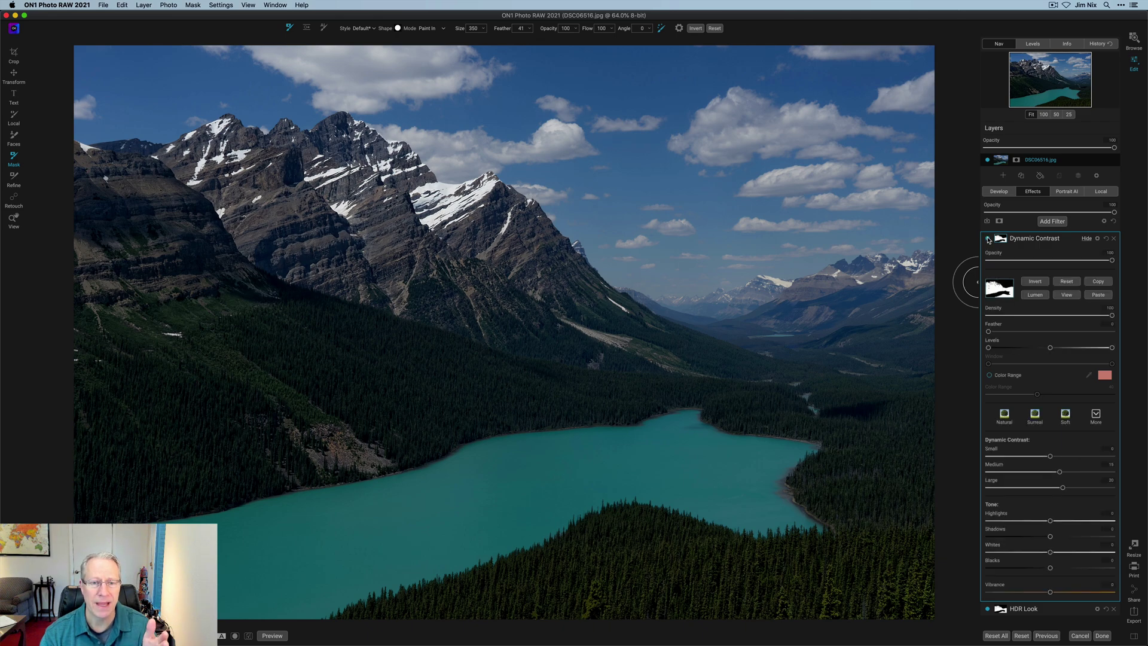
# Add a Color Enhancer filter with a slightly cooler Temperature
pyautogui.click(1058, 223)
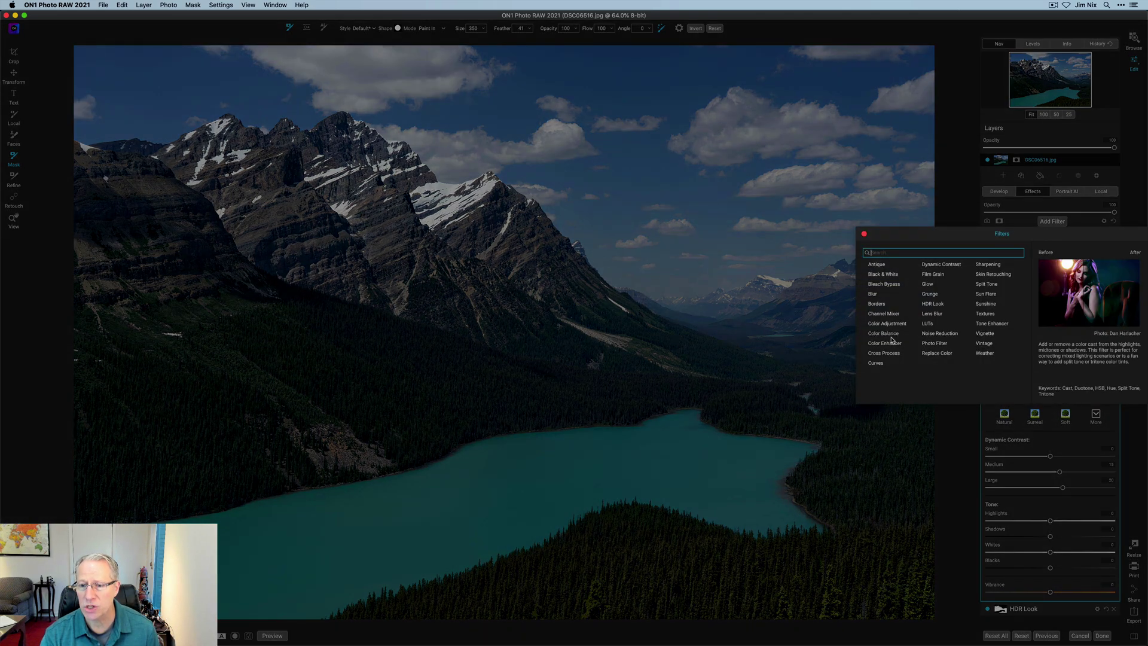
pyautogui.click(885, 342)
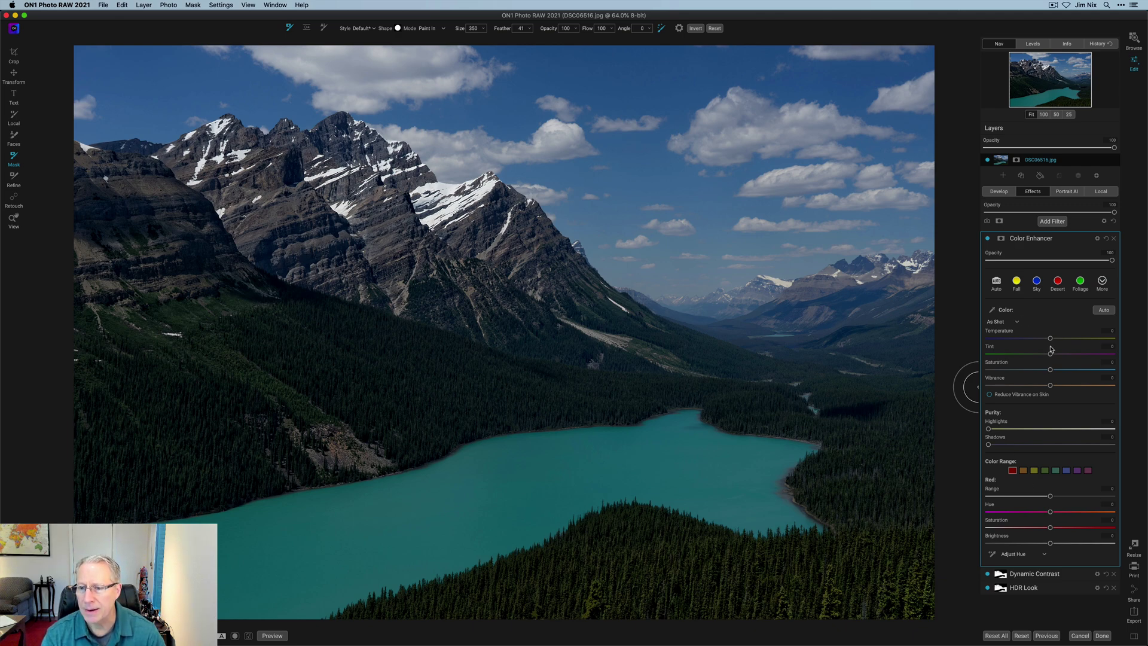
pyautogui.moveTo(1051, 338); pyautogui.dragTo(1056, 386)
# Paste and invert the landscape mask on Color Enhancer, check it, and toggle to compare
pyautogui.click(1001, 238)
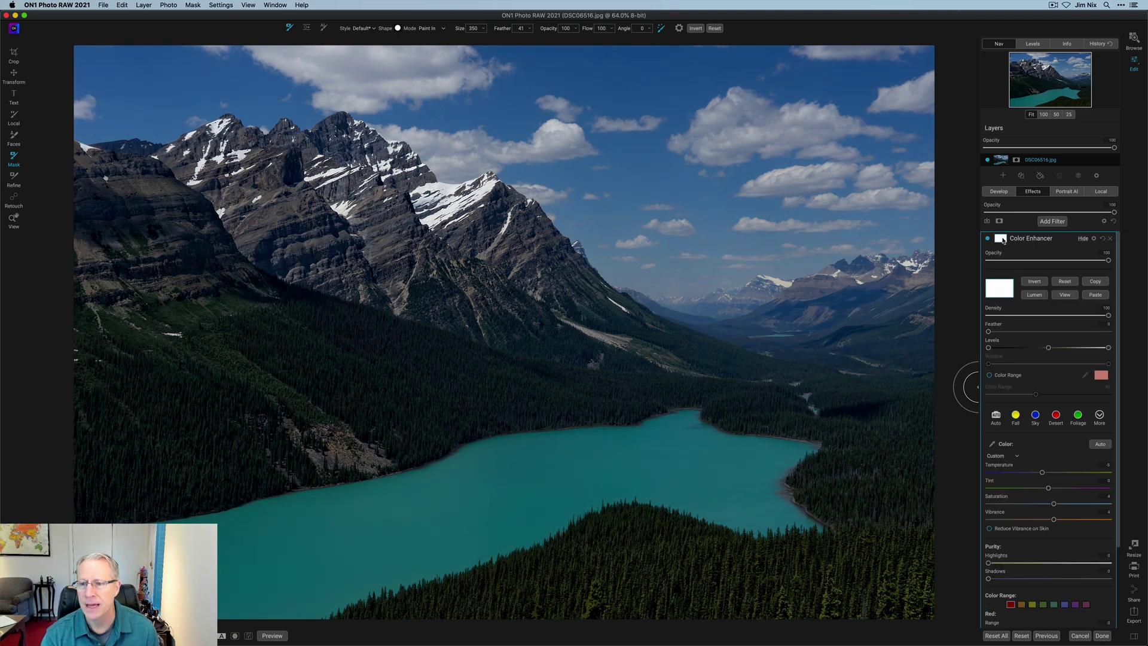
pyautogui.click(1098, 295)
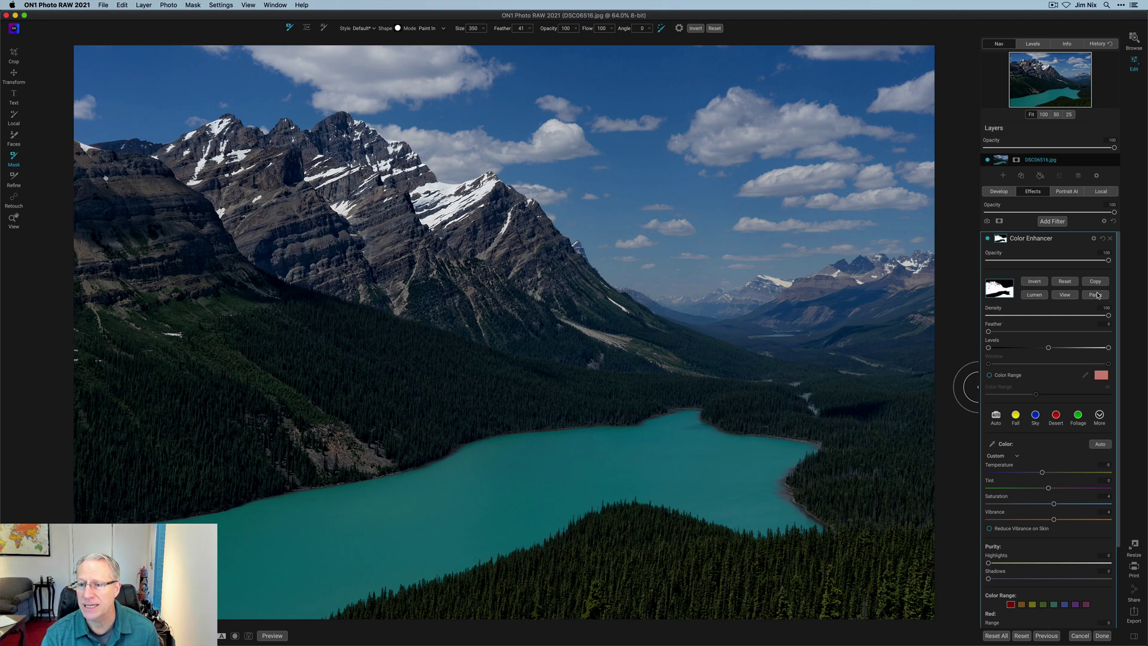
pyautogui.click(1036, 281)
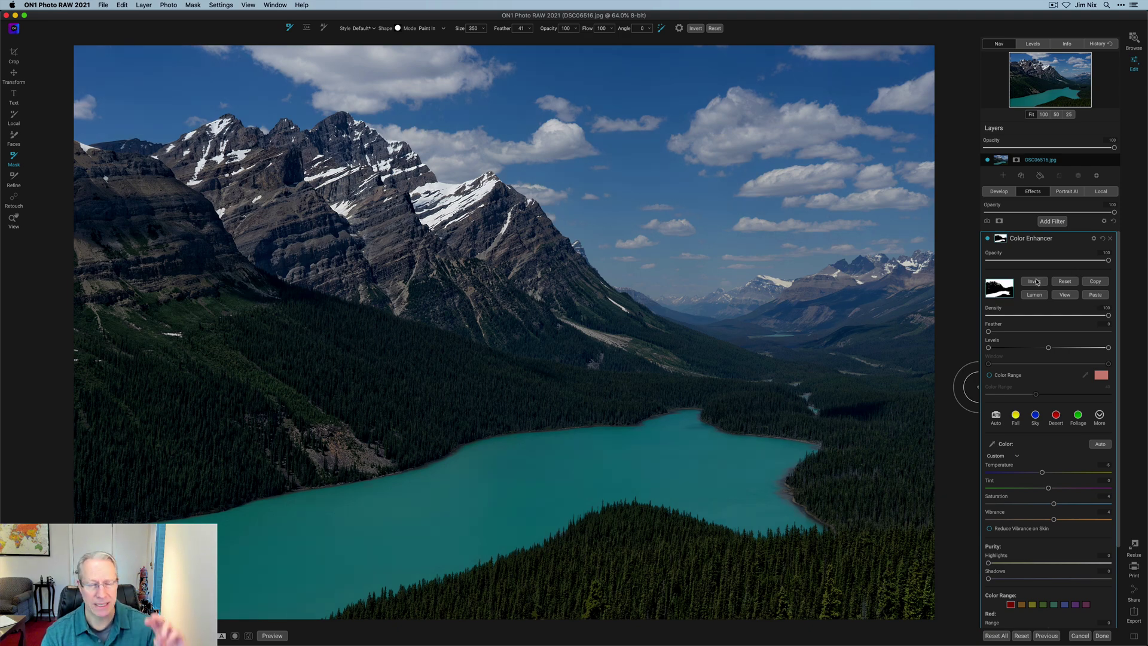
pyautogui.click(1070, 297)
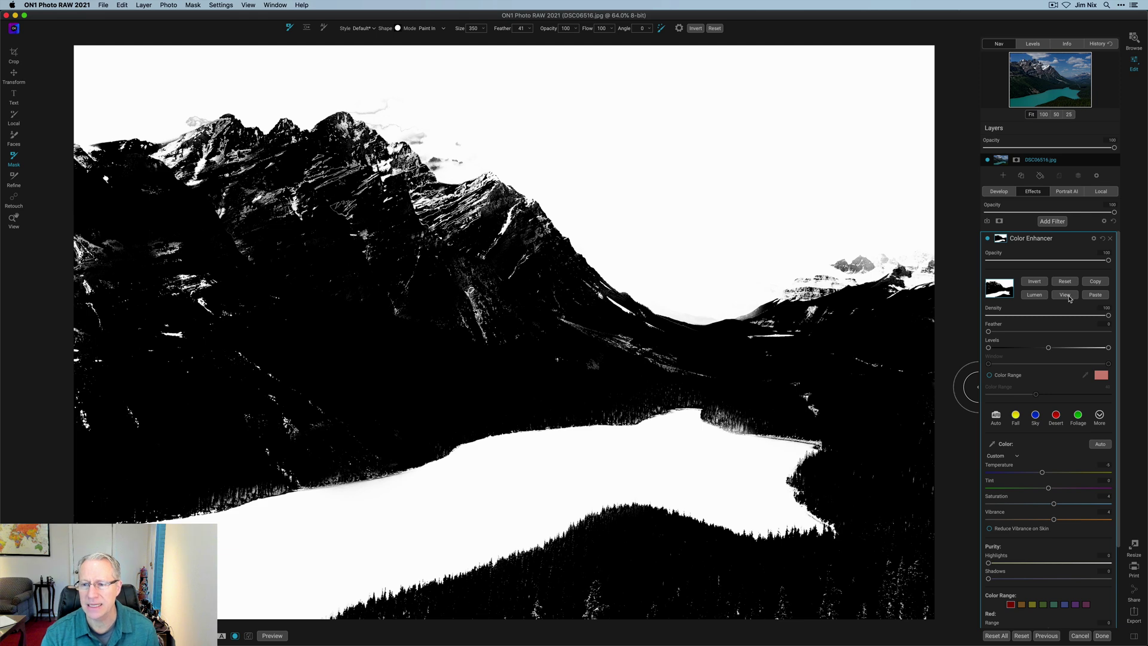
pyautogui.click(1070, 297)
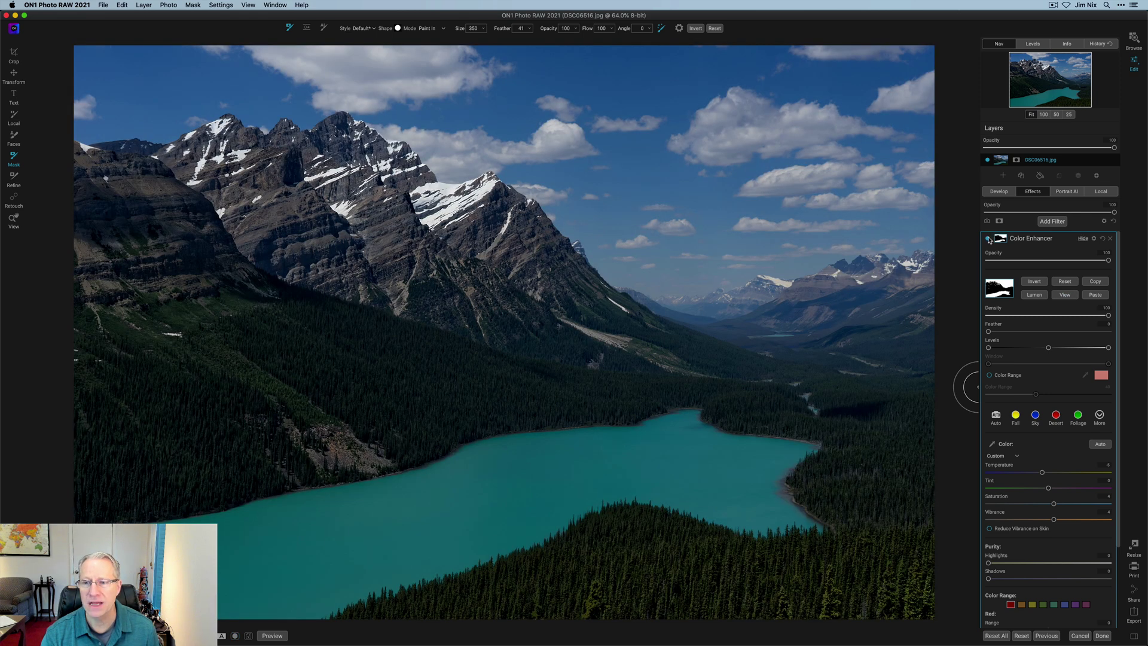
pyautogui.click(988, 238)
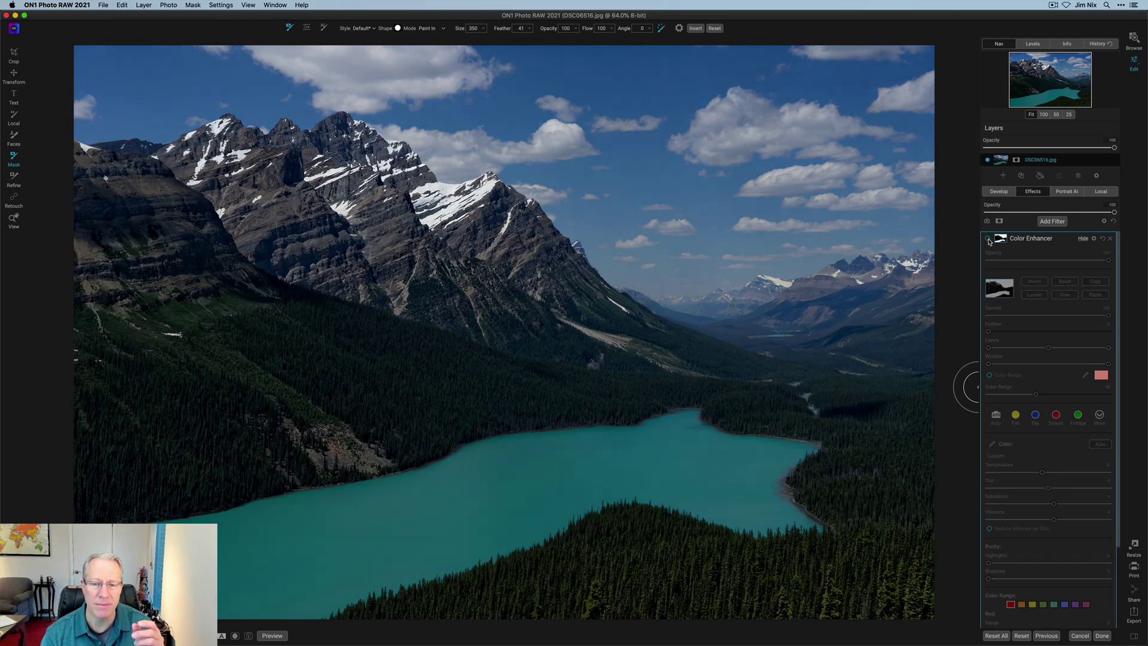
pyautogui.click(988, 238)
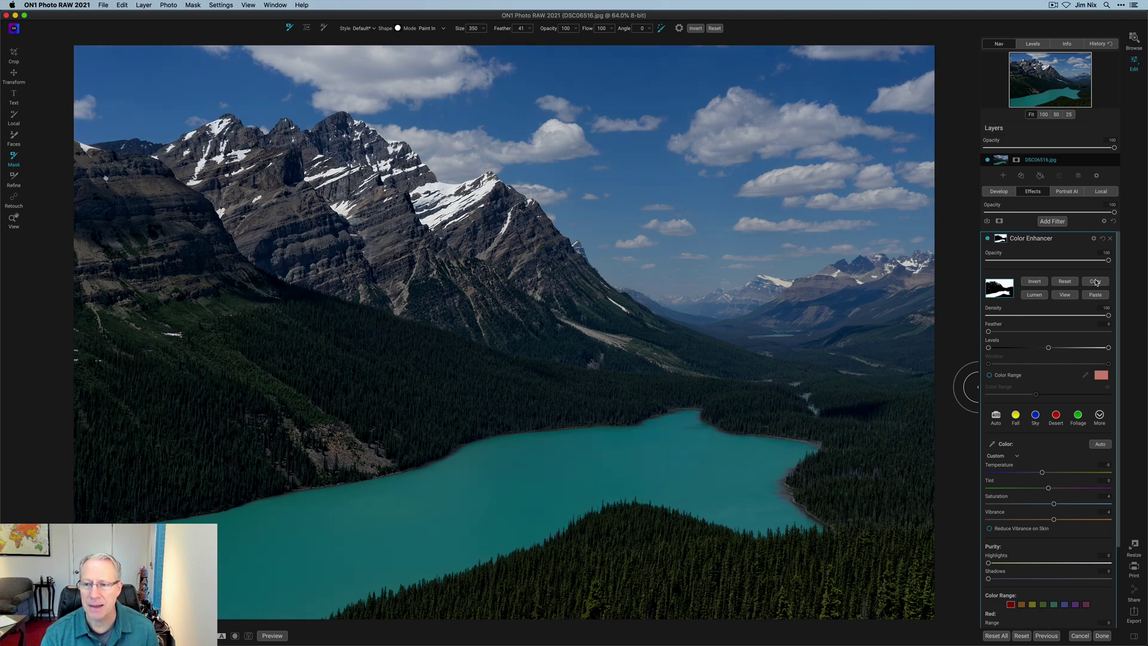
# Add a Tone Enhancer filter with Exposure set to 0.35
pyautogui.click(1053, 221)
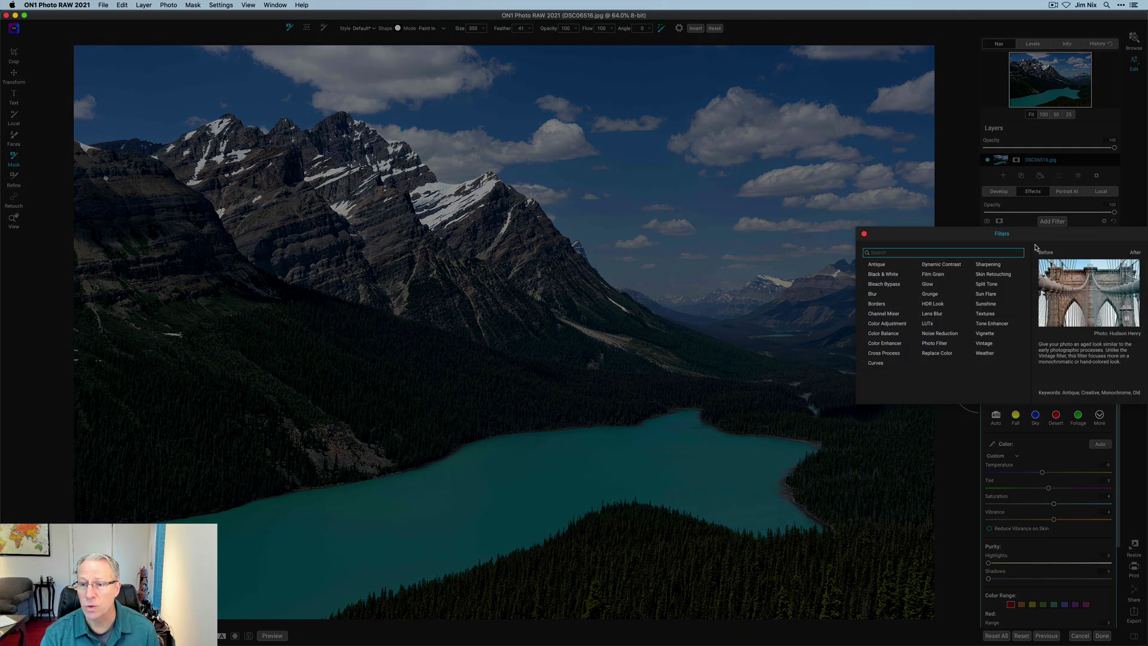
pyautogui.click(992, 323)
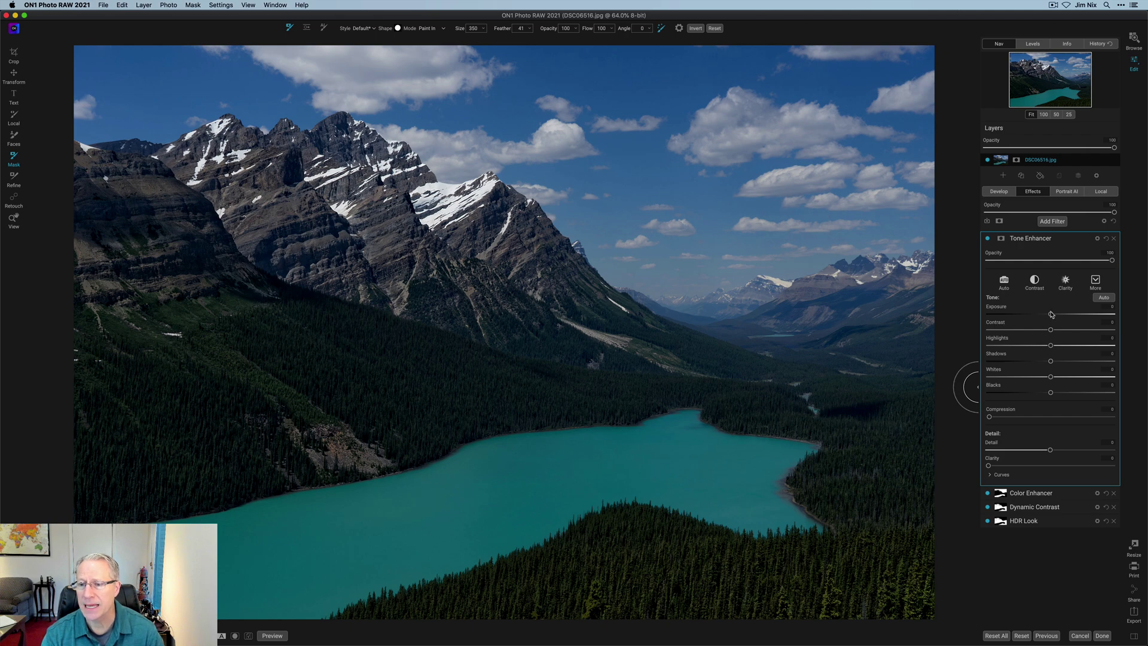
pyautogui.moveTo(1051, 315); pyautogui.dragTo(1055, 314)
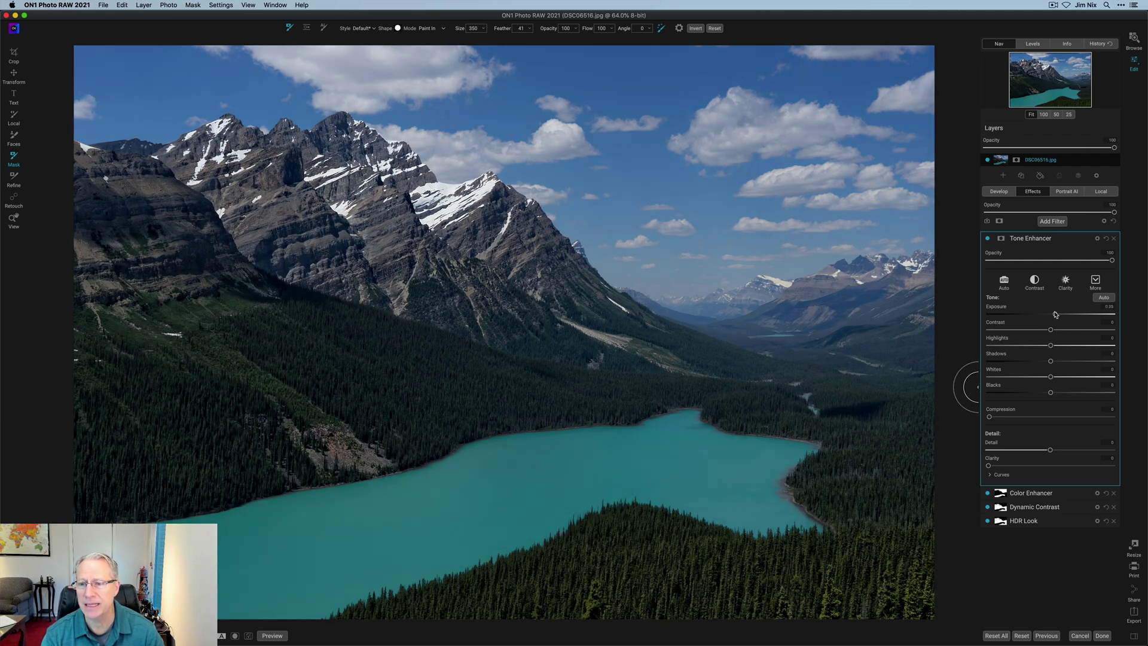
# Paste the landscape mask onto Tone Enhancer, check it, and toggle to compare
pyautogui.click(1001, 238)
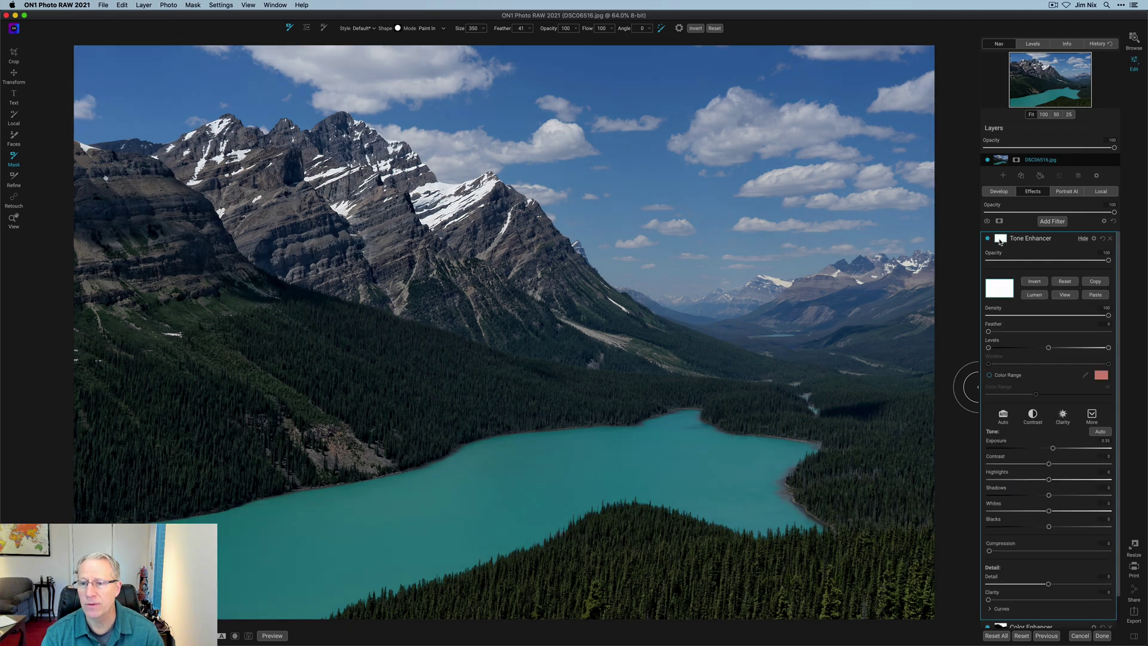
pyautogui.click(1094, 296)
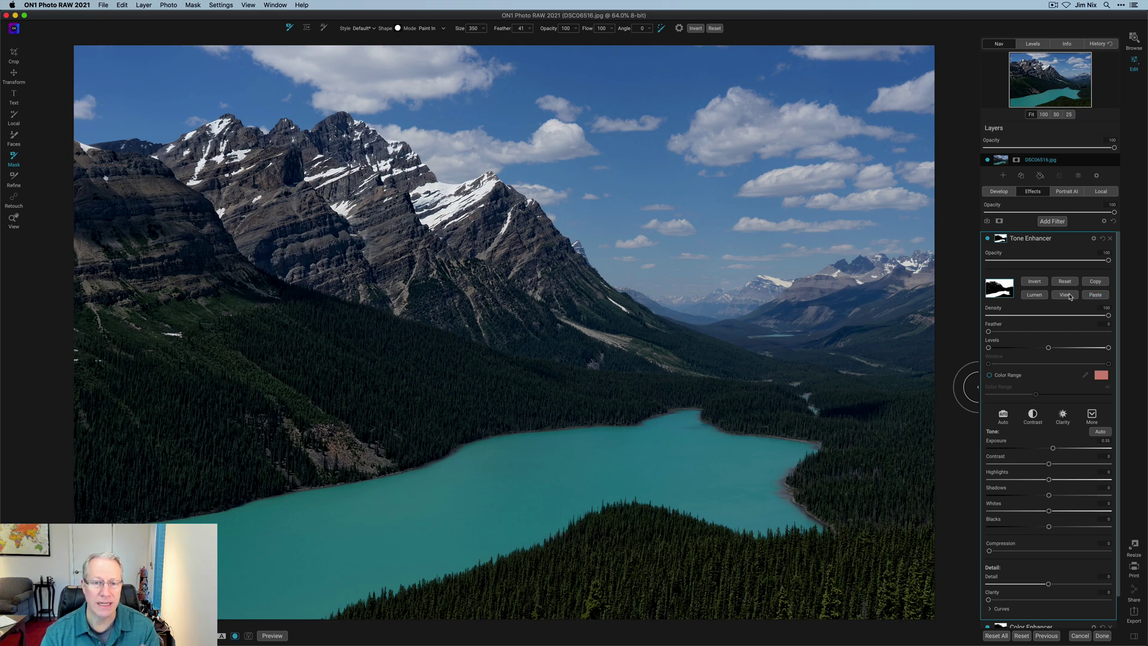
pyautogui.click(1070, 295)
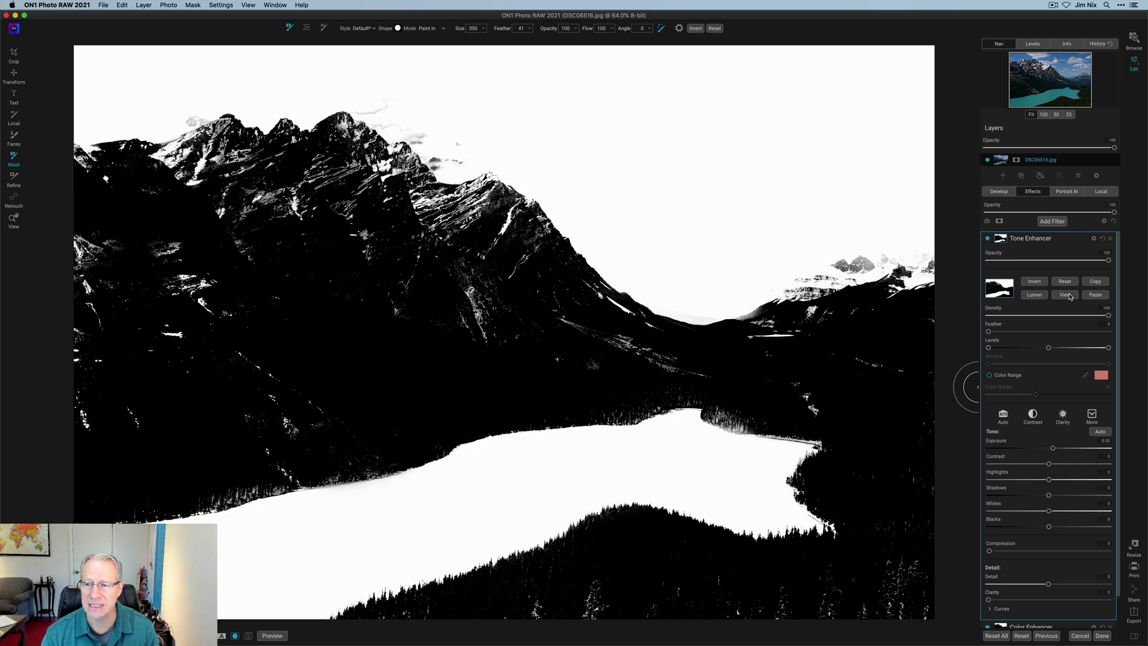
pyautogui.click(1071, 296)
pyautogui.click(989, 240)
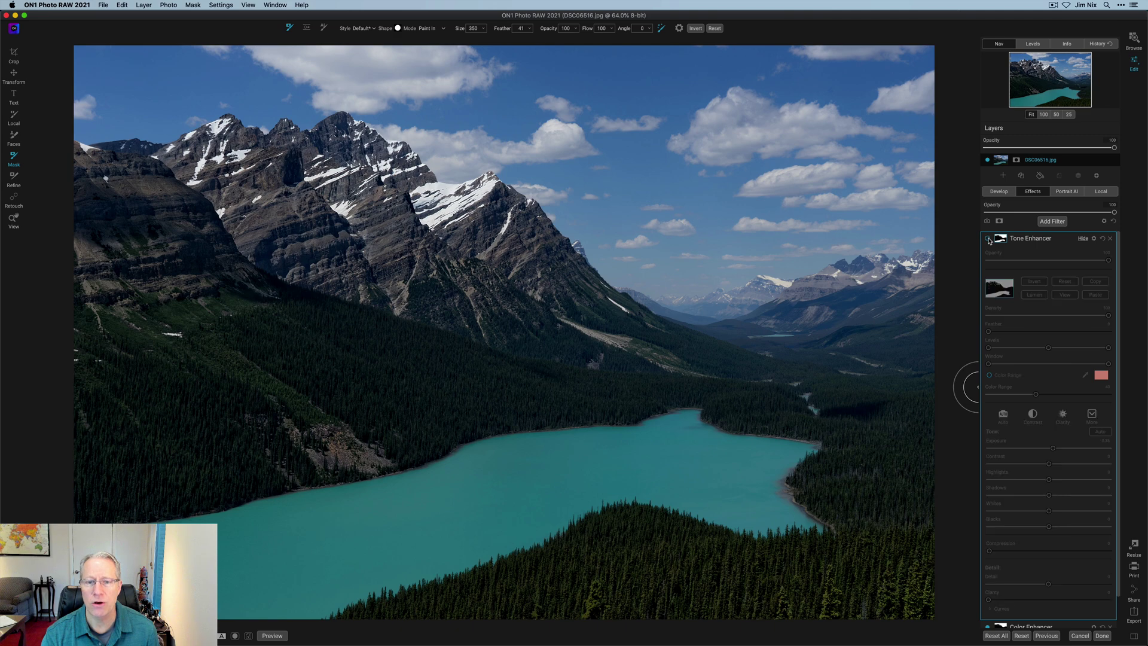
pyautogui.click(989, 239)
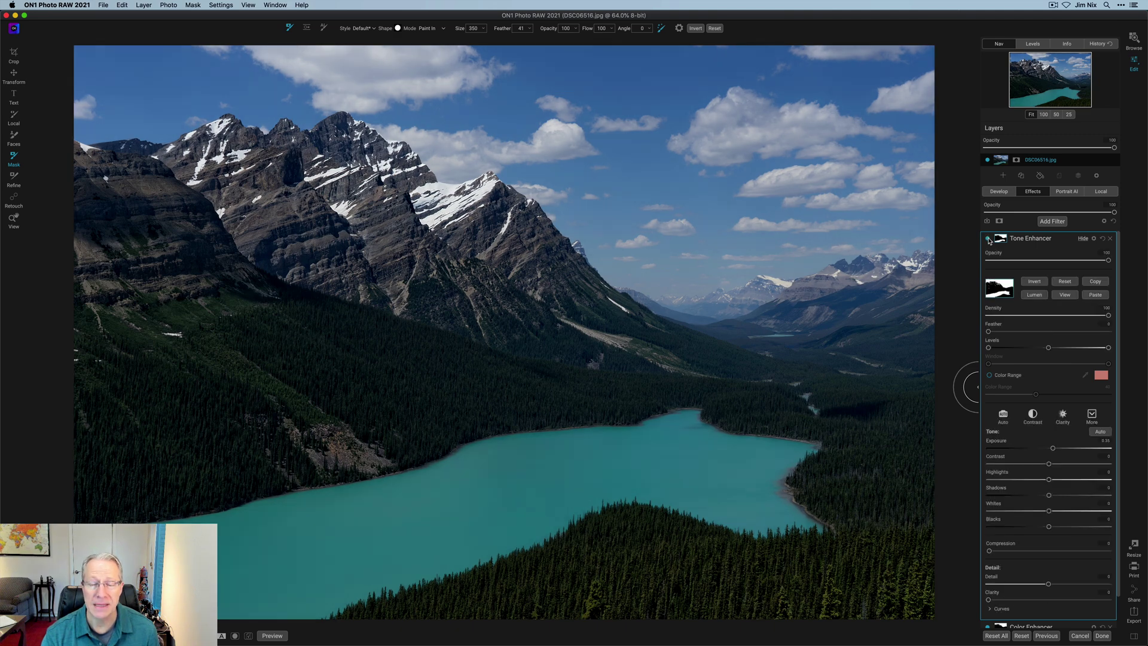
# Add a Noise Reduction filter with Luminance raised to 41
pyautogui.click(1053, 222)
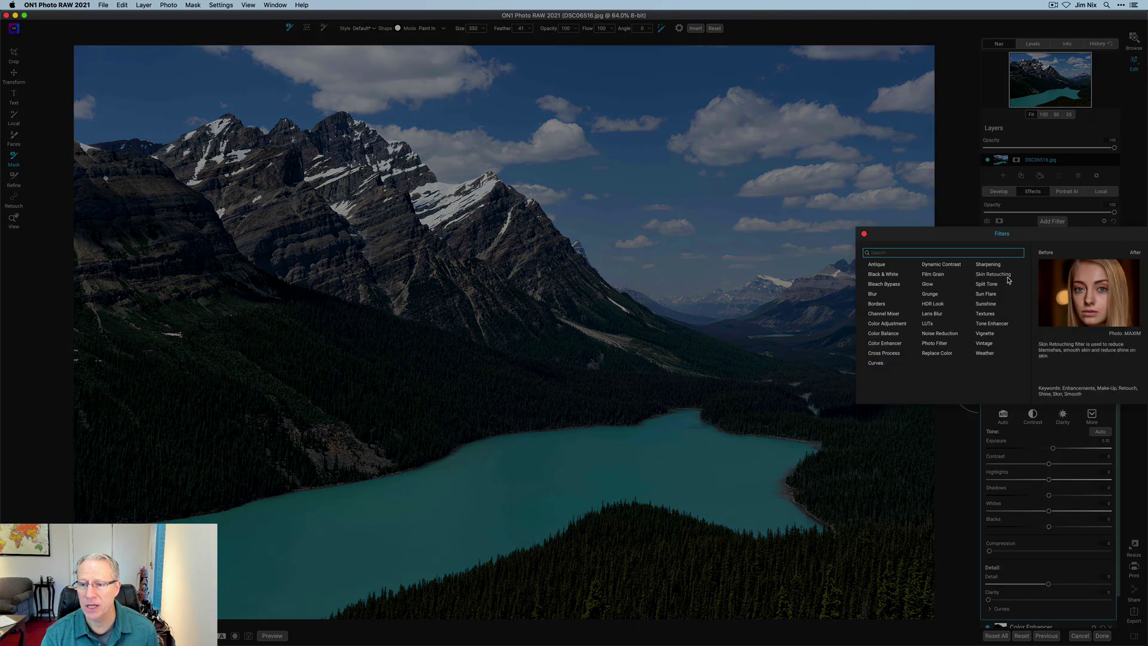
pyautogui.click(940, 333)
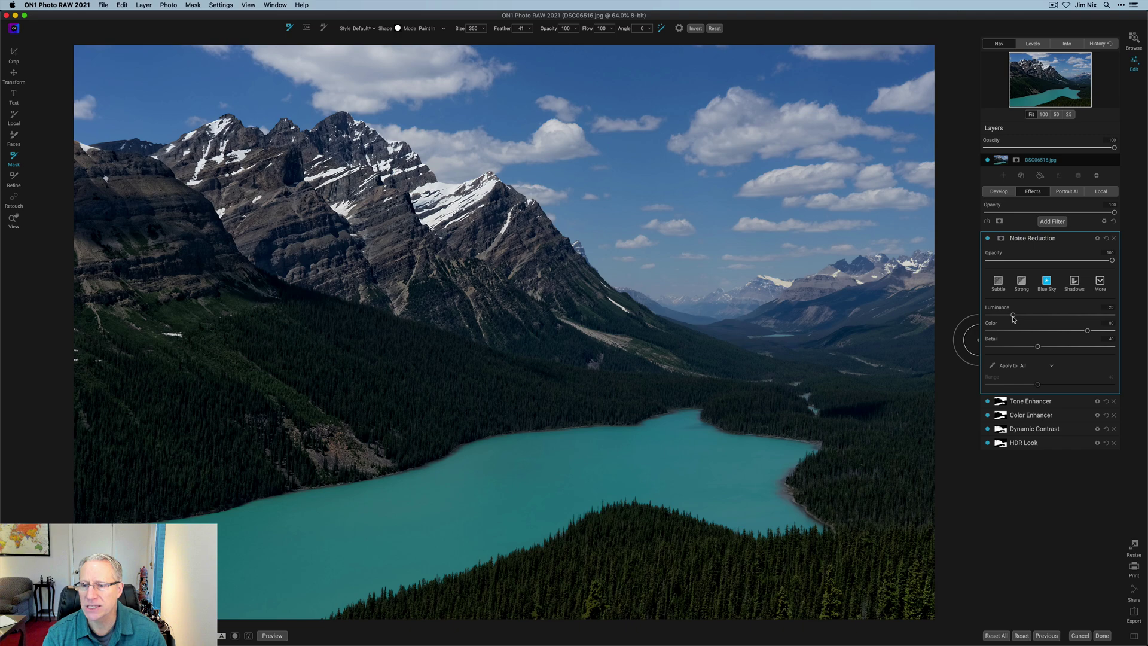
pyautogui.moveTo(1014, 316); pyautogui.dragTo(1040, 316)
# Paste the landscape mask onto Noise Reduction and check it in mask view
pyautogui.click(1001, 239)
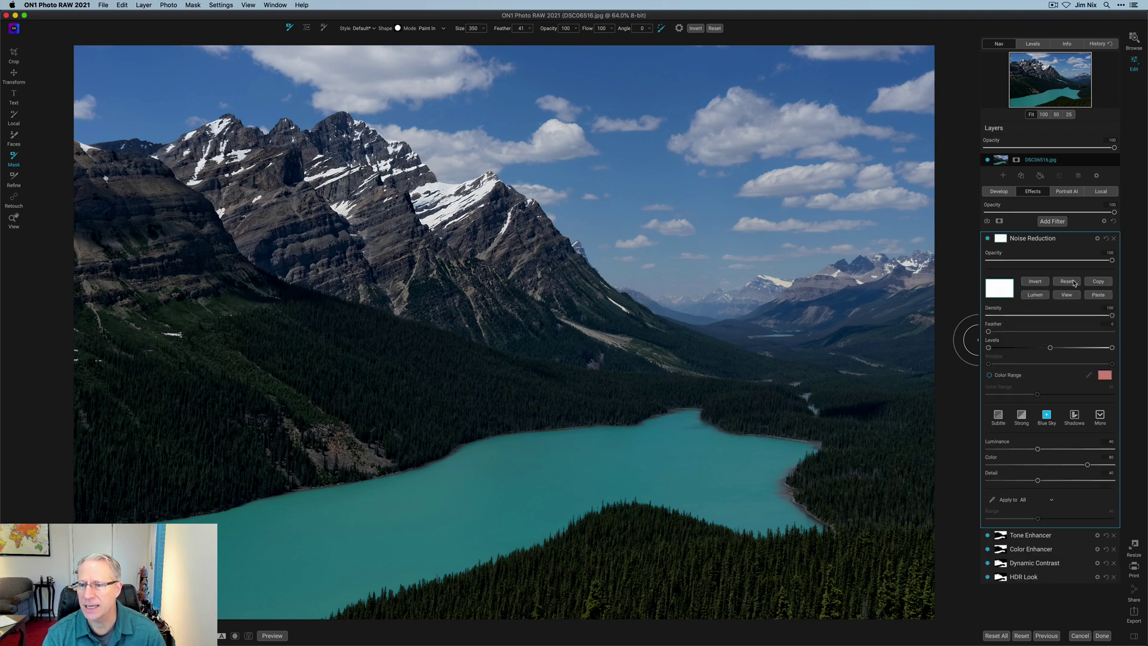
pyautogui.click(1098, 296)
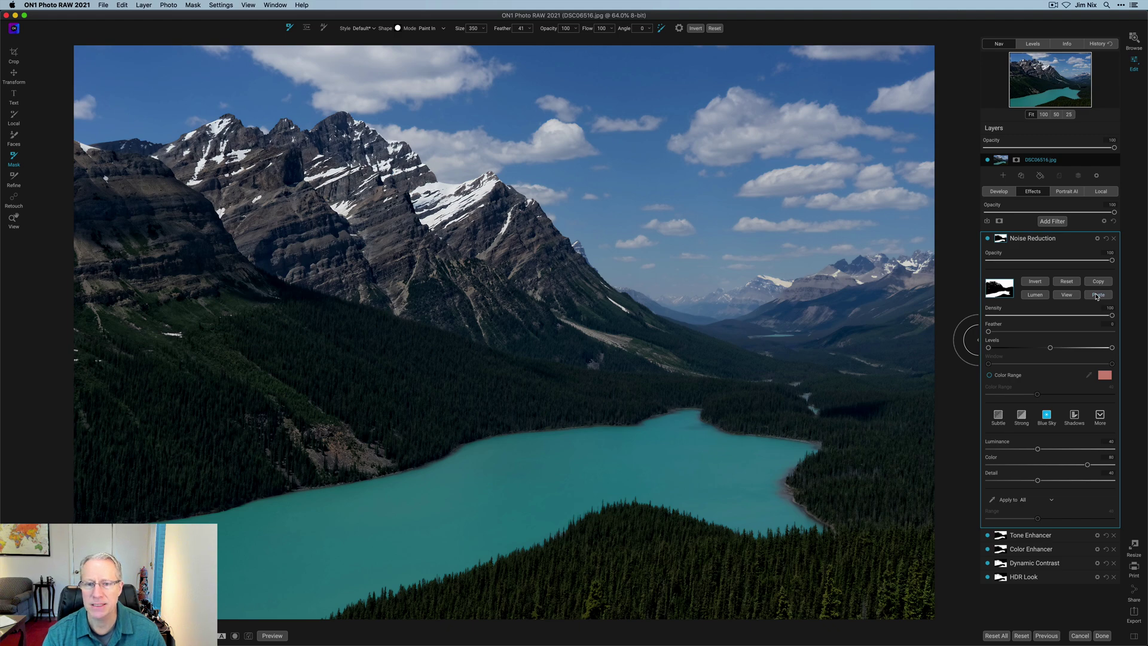
pyautogui.click(1070, 296)
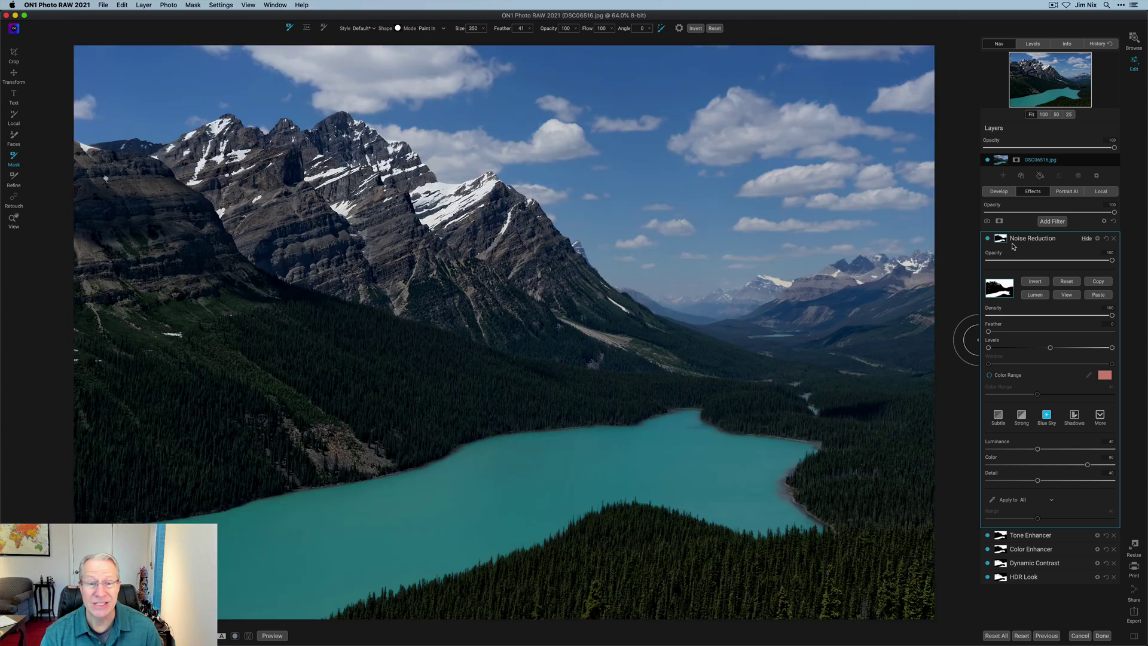
pyautogui.click(1014, 247)
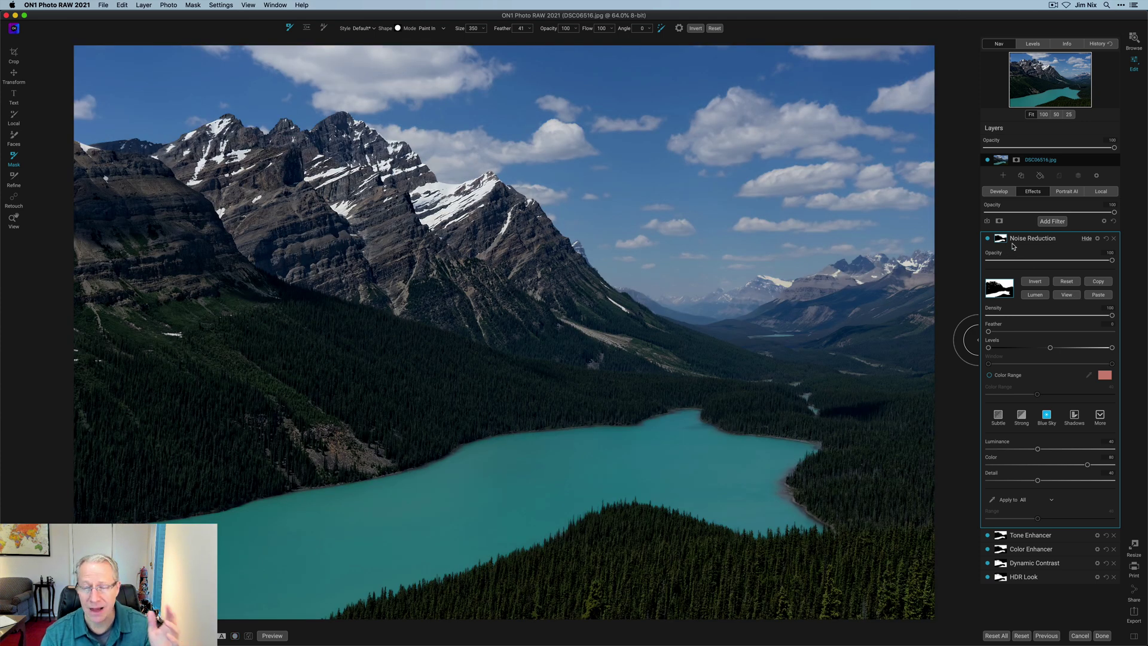
# In Develop, set Contrast 16, Shadows 3, Saturation 4 and Vibrance 6
pyautogui.click(999, 191)
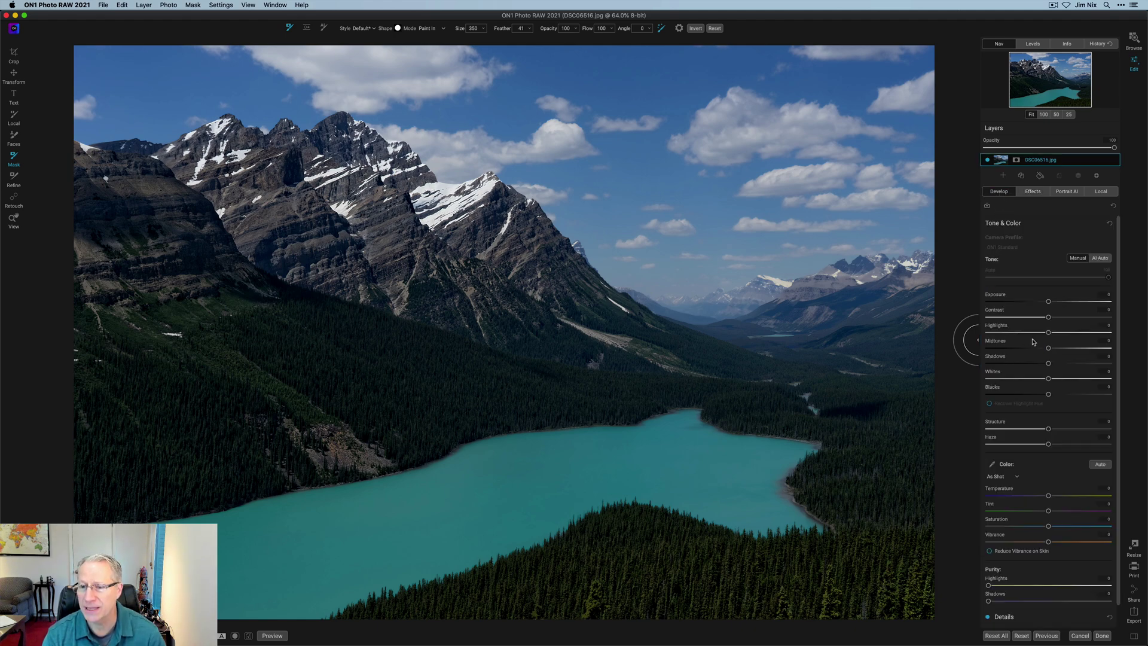
pyautogui.moveTo(1048, 317); pyautogui.dragTo(1057, 320)
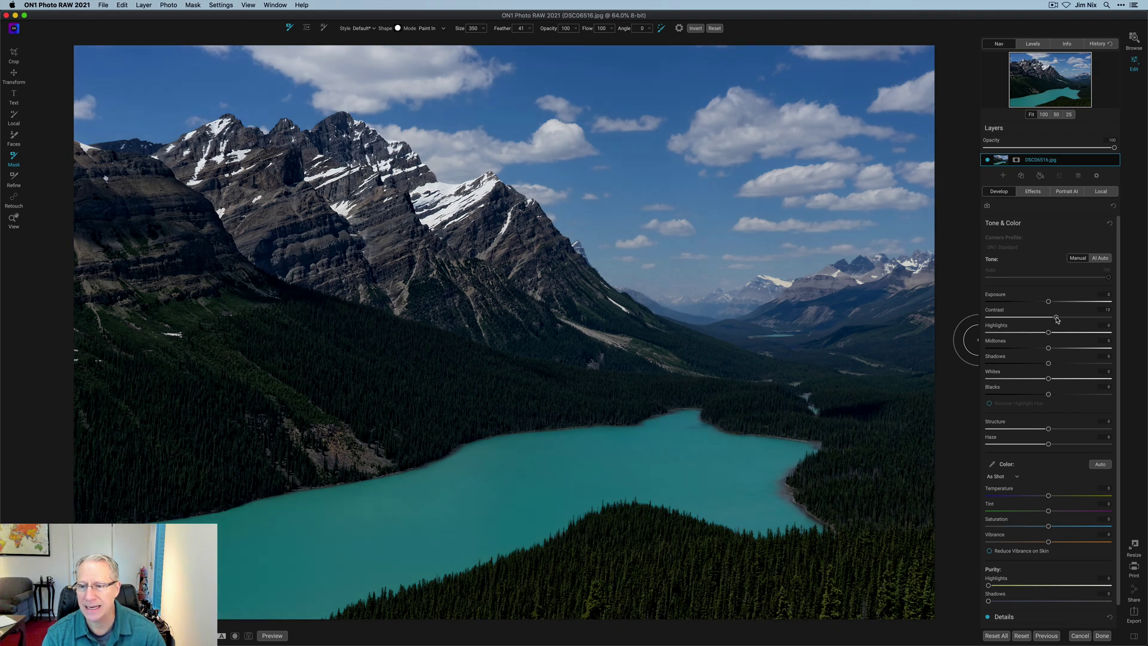
pyautogui.moveTo(1049, 364); pyautogui.dragTo(1052, 365)
pyautogui.moveTo(1056, 318); pyautogui.dragTo(1059, 319)
pyautogui.scroll(-1, 1045, 478)
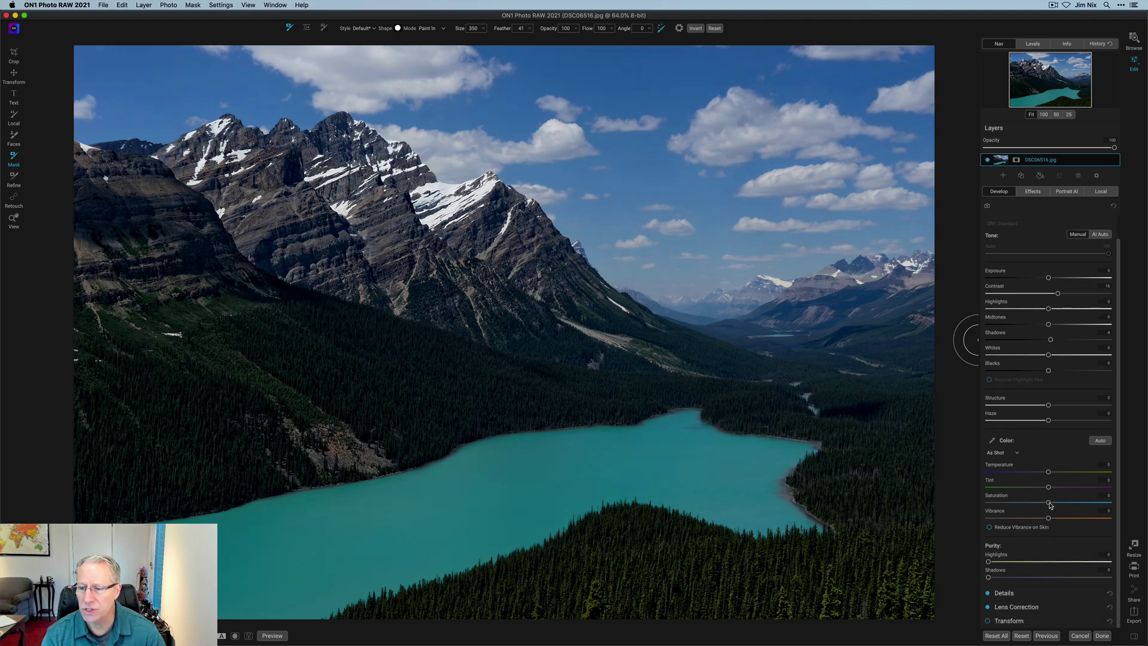
pyautogui.moveTo(1049, 503); pyautogui.dragTo(1055, 520)
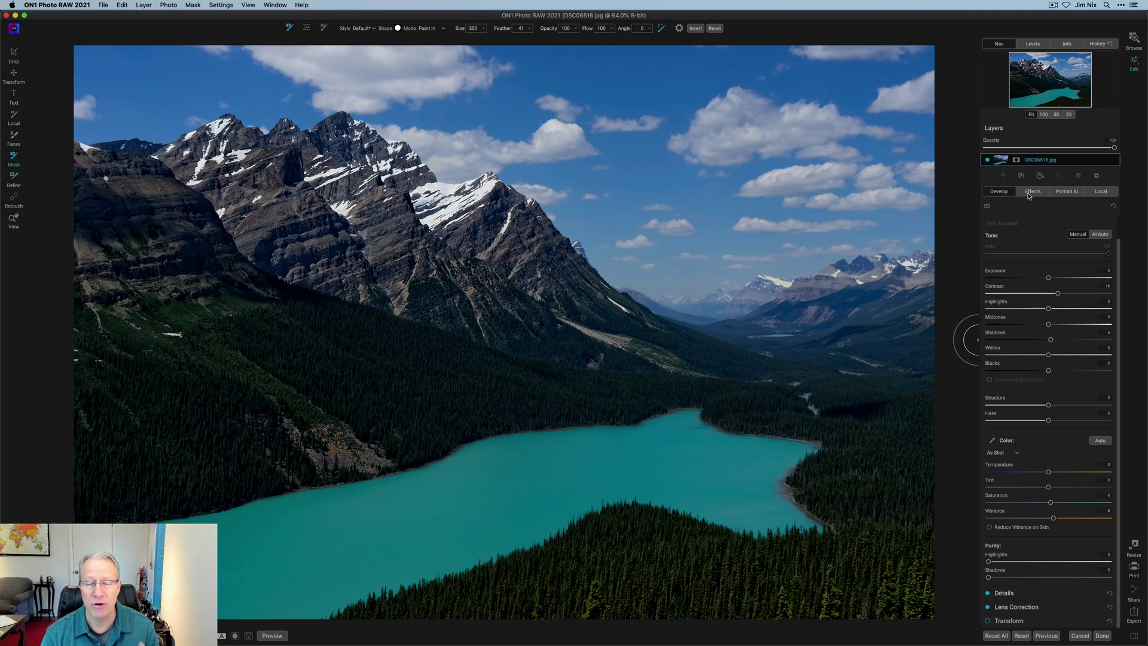
pyautogui.press('z')
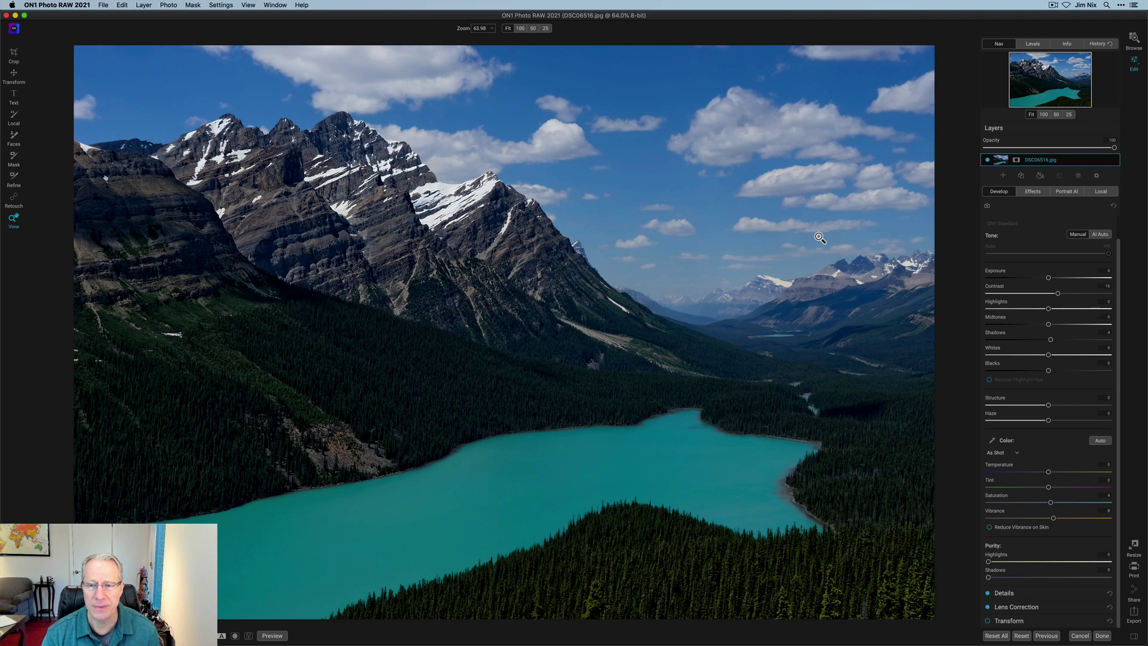
pyautogui.click(272, 637)
pyautogui.click(273, 636)
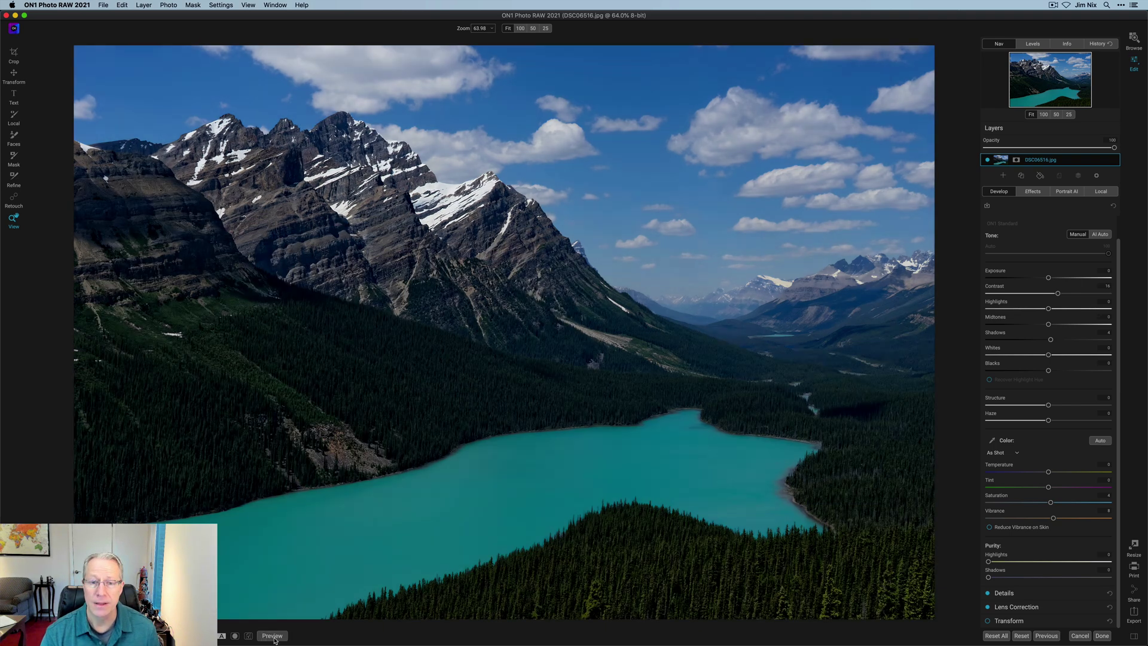